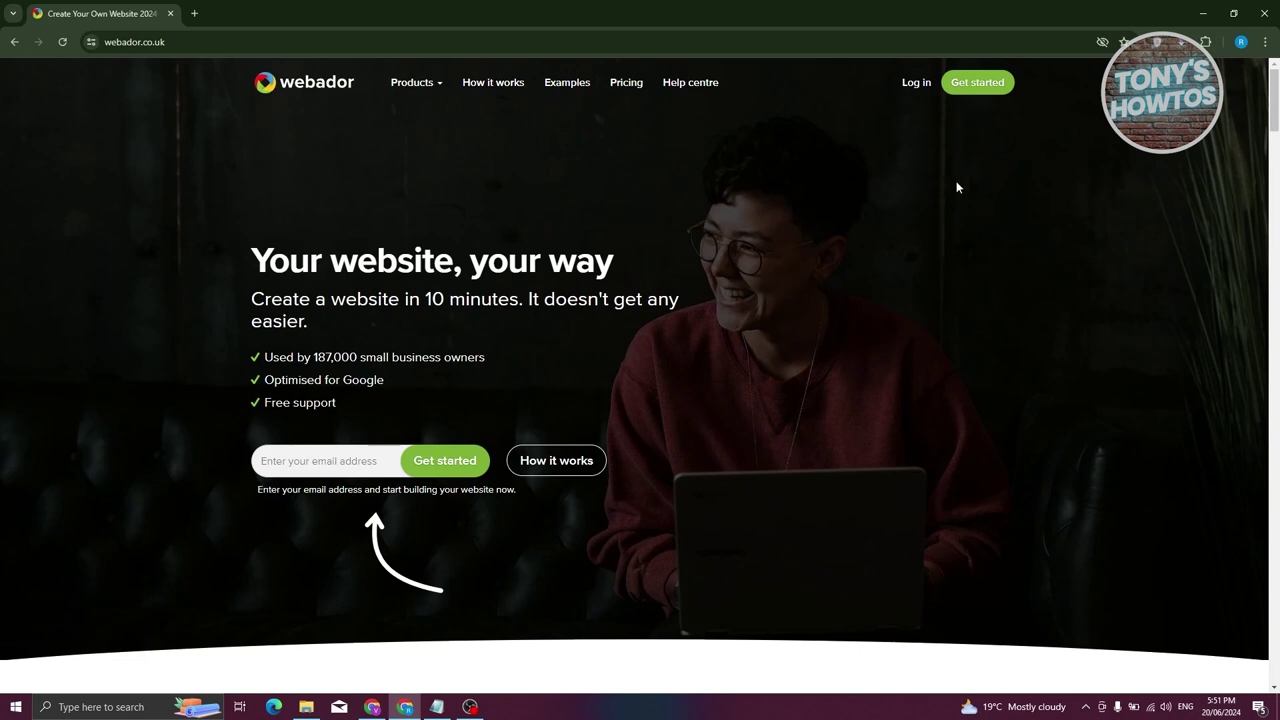
Start a new Website sign-up and give it the title 'RENZI WORLD'
{"action": "left_click", "coordinate": [952, 82]}
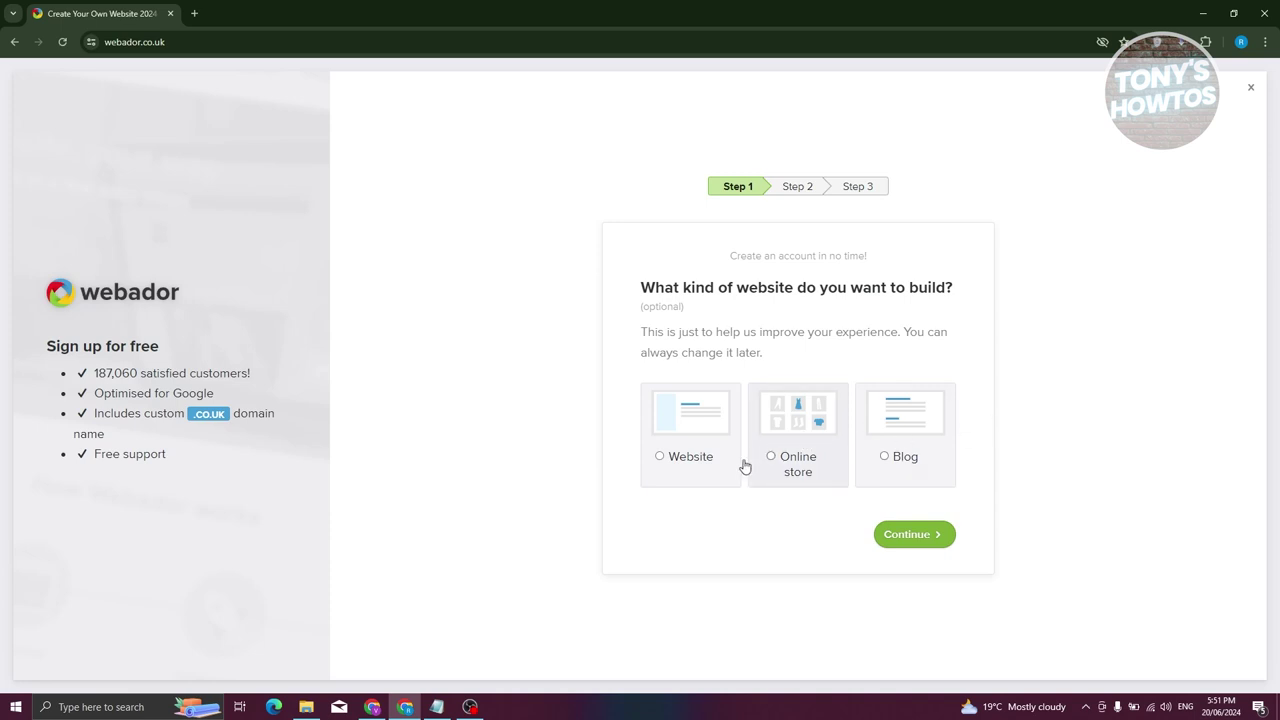
{"action": "left_click", "coordinate": [669, 466]}
{"action": "left_click", "coordinate": [938, 533]}
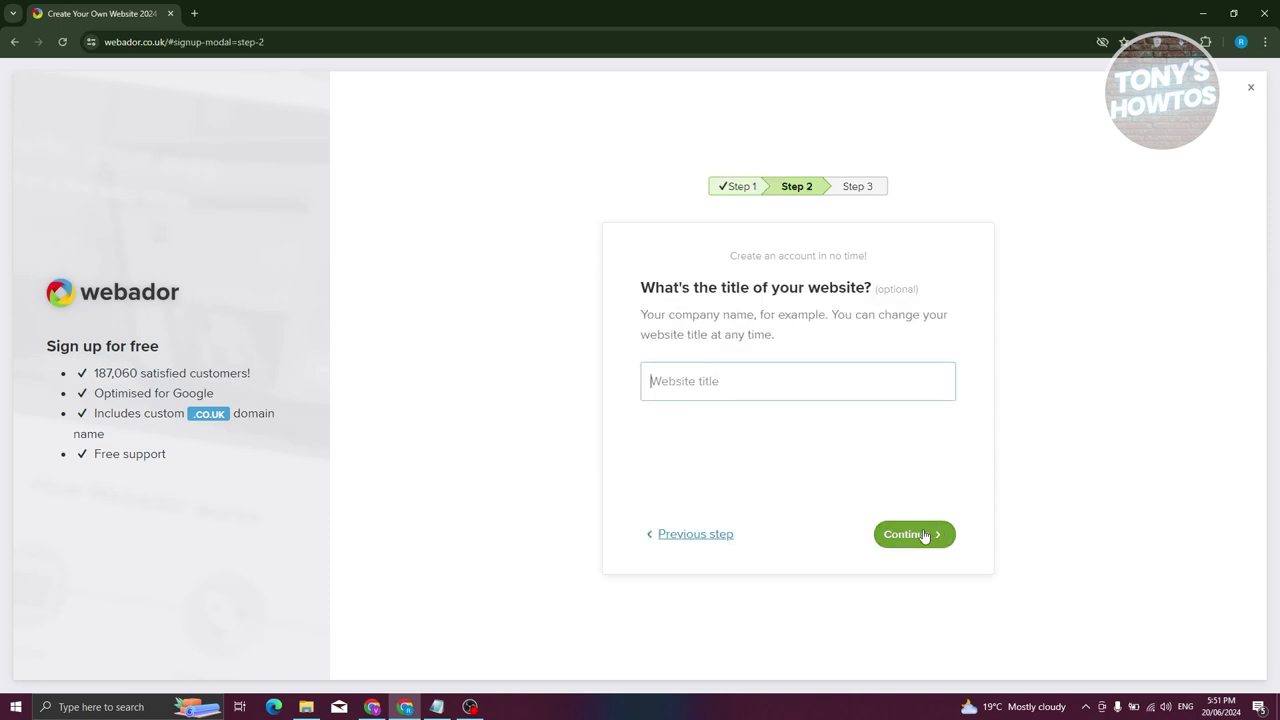
{"action": "left_click", "coordinate": [769, 382]}
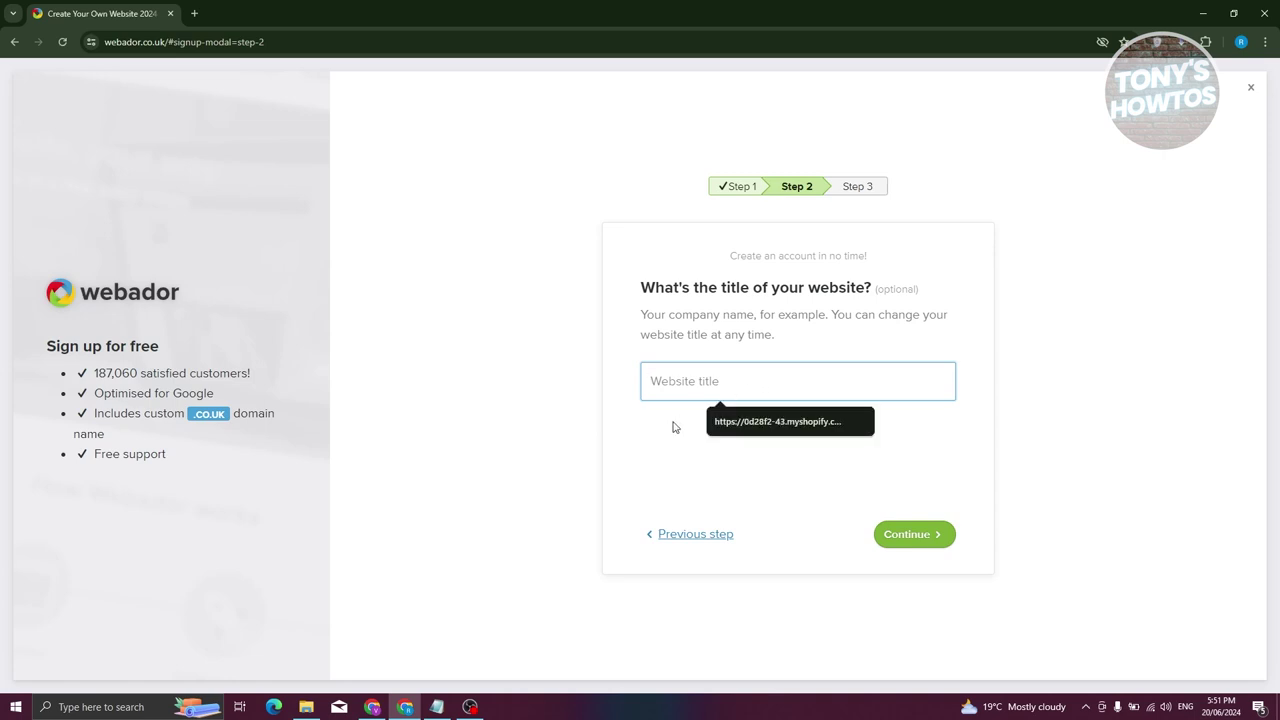
{"action": "type", "text": "RENZ"}
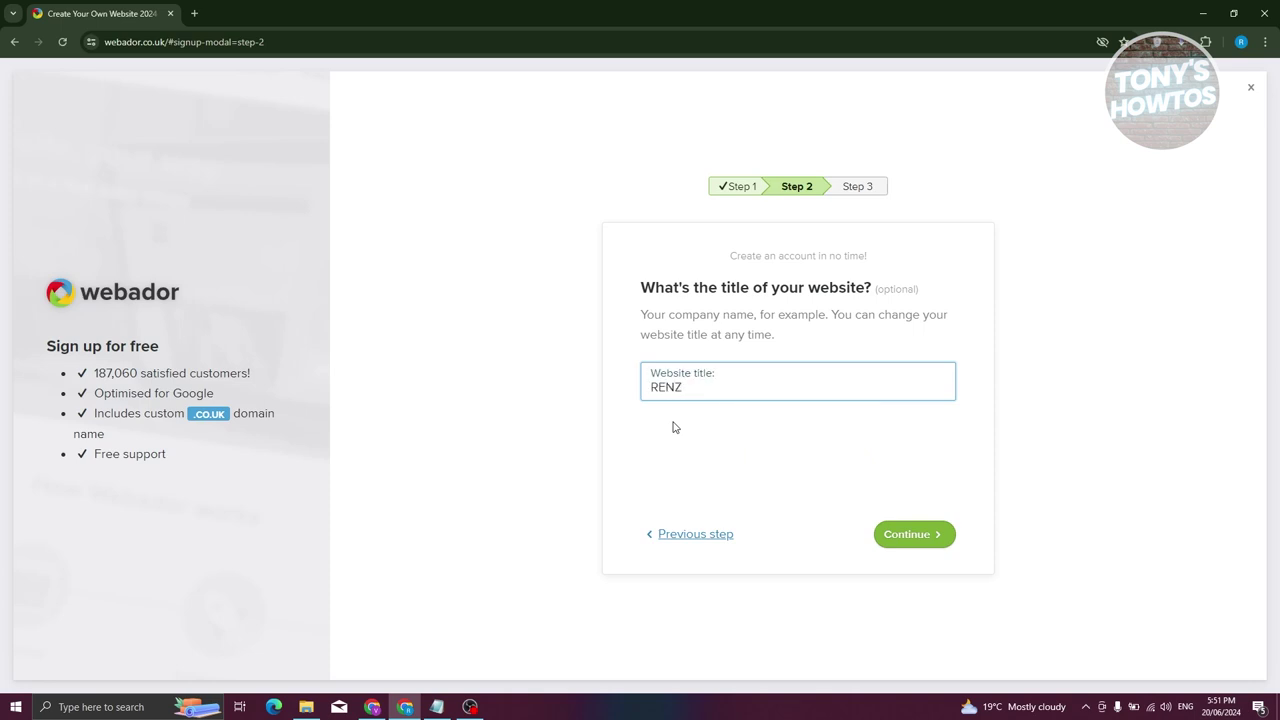
{"action": "type", "text": "I WORLD"}
{"action": "left_click", "coordinate": [914, 534]}
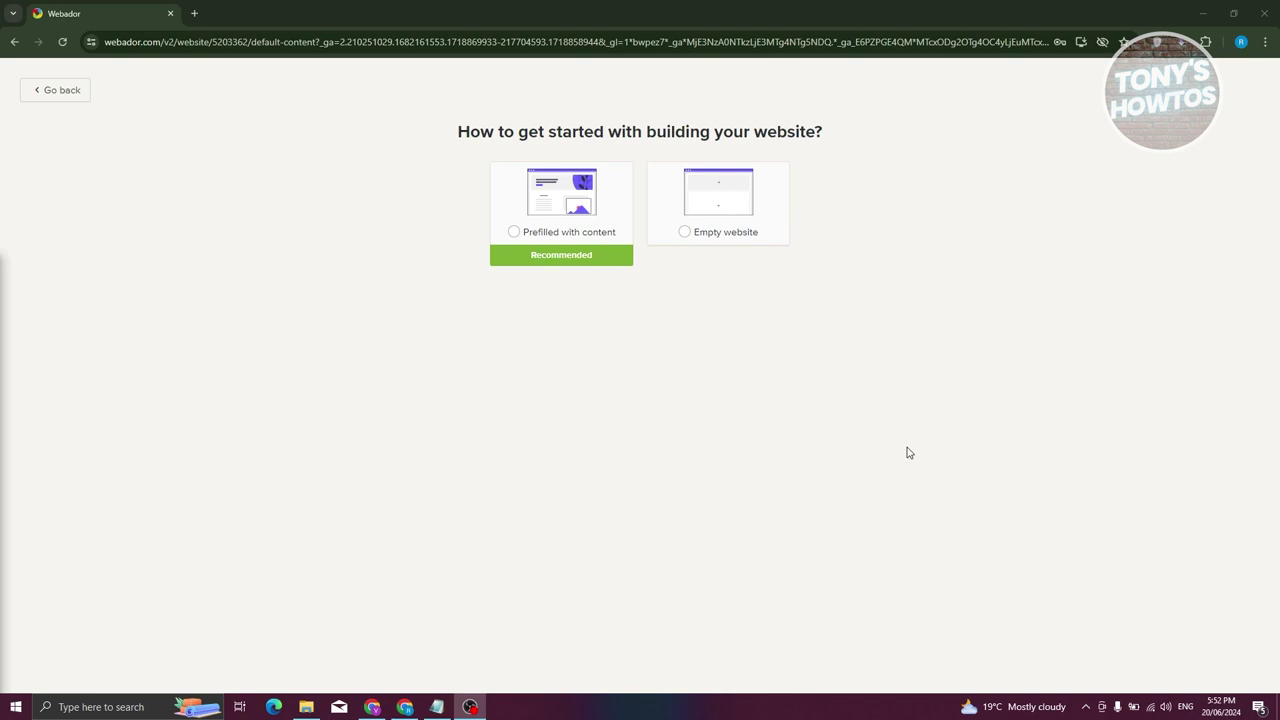
Start prefilled with content, using Computer Repair as the business type
{"action": "left_click", "coordinate": [522, 233]}
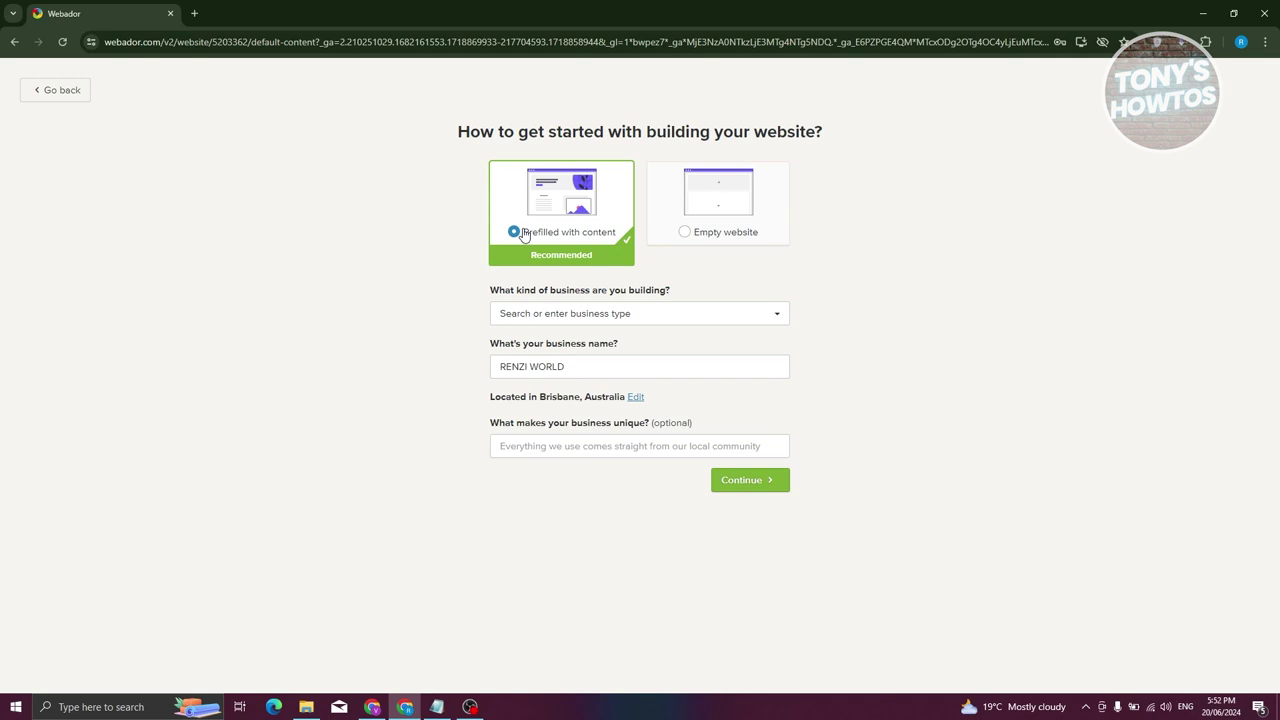
{"action": "left_click", "coordinate": [614, 313]}
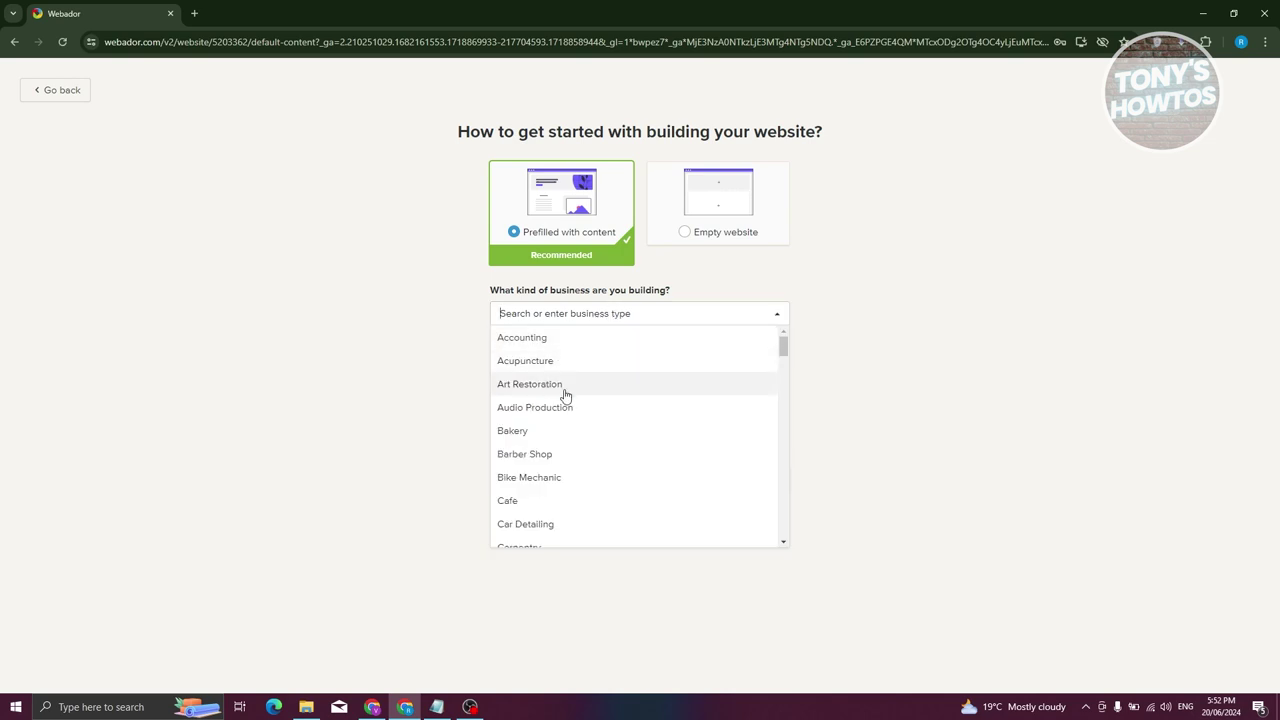
{"action": "scroll", "coordinate": [582, 449], "scroll_direction": "down", "scroll_amount": 2}
{"action": "scroll", "coordinate": [585, 452], "scroll_direction": "down", "scroll_amount": 2}
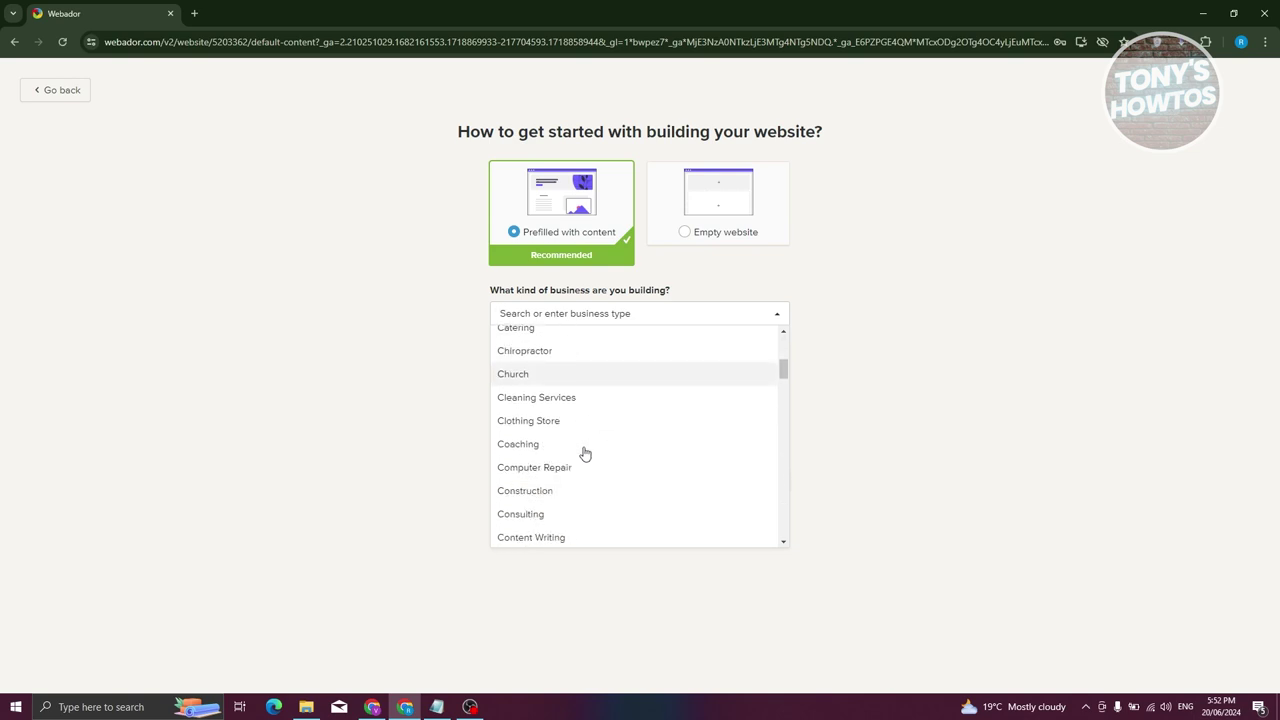
{"action": "left_click", "coordinate": [566, 404]}
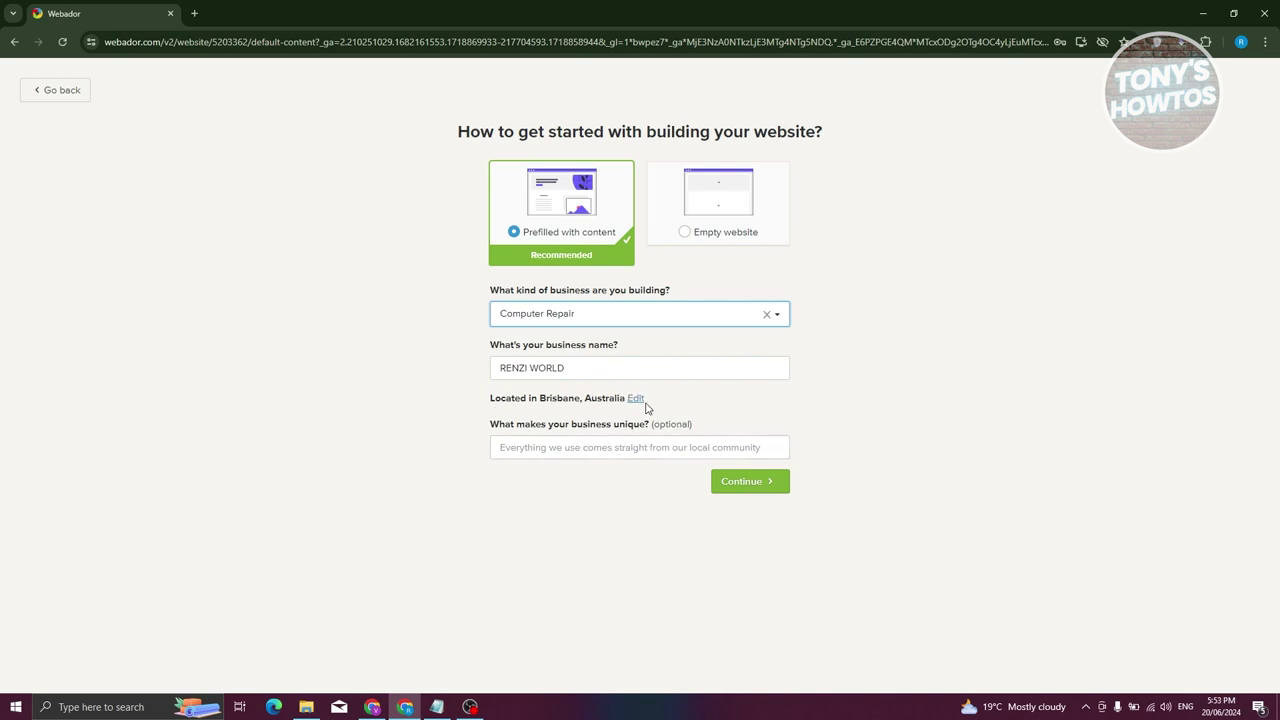
{"action": "left_click", "coordinate": [766, 487]}
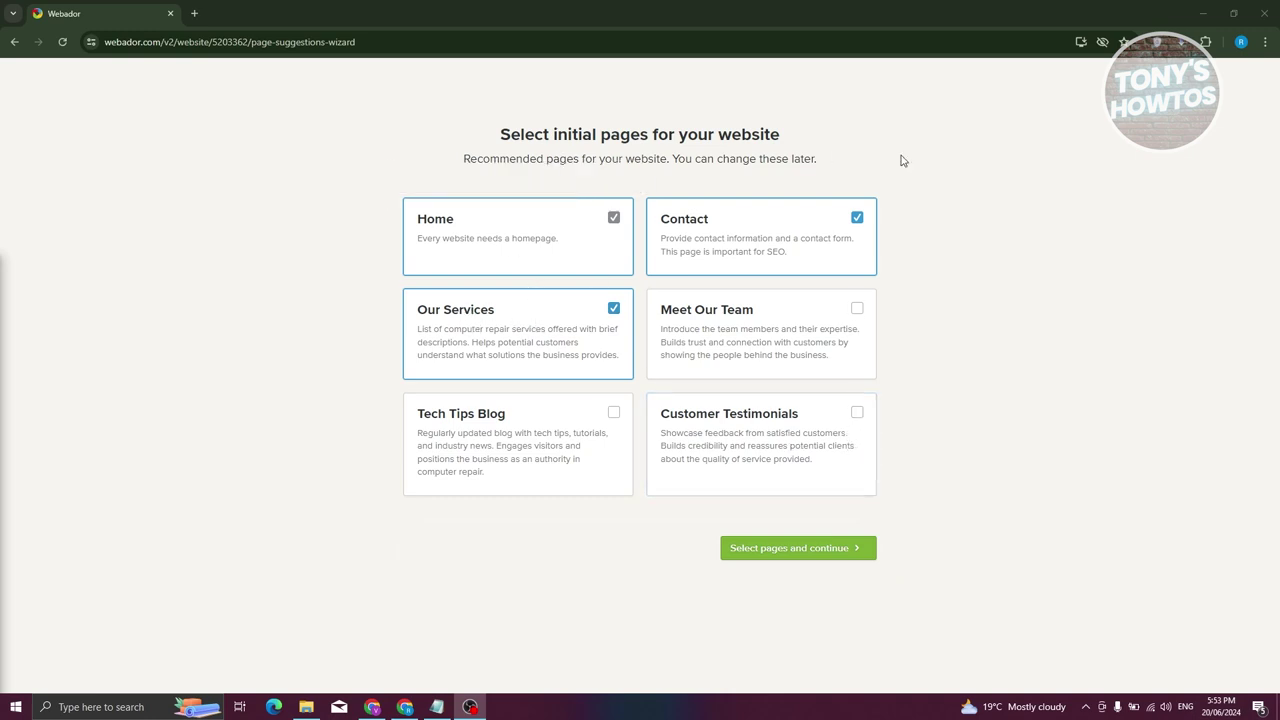
Keep the suggested pages and add the Custom HTML and widgets and Google integrations features
{"action": "left_click", "coordinate": [855, 549]}
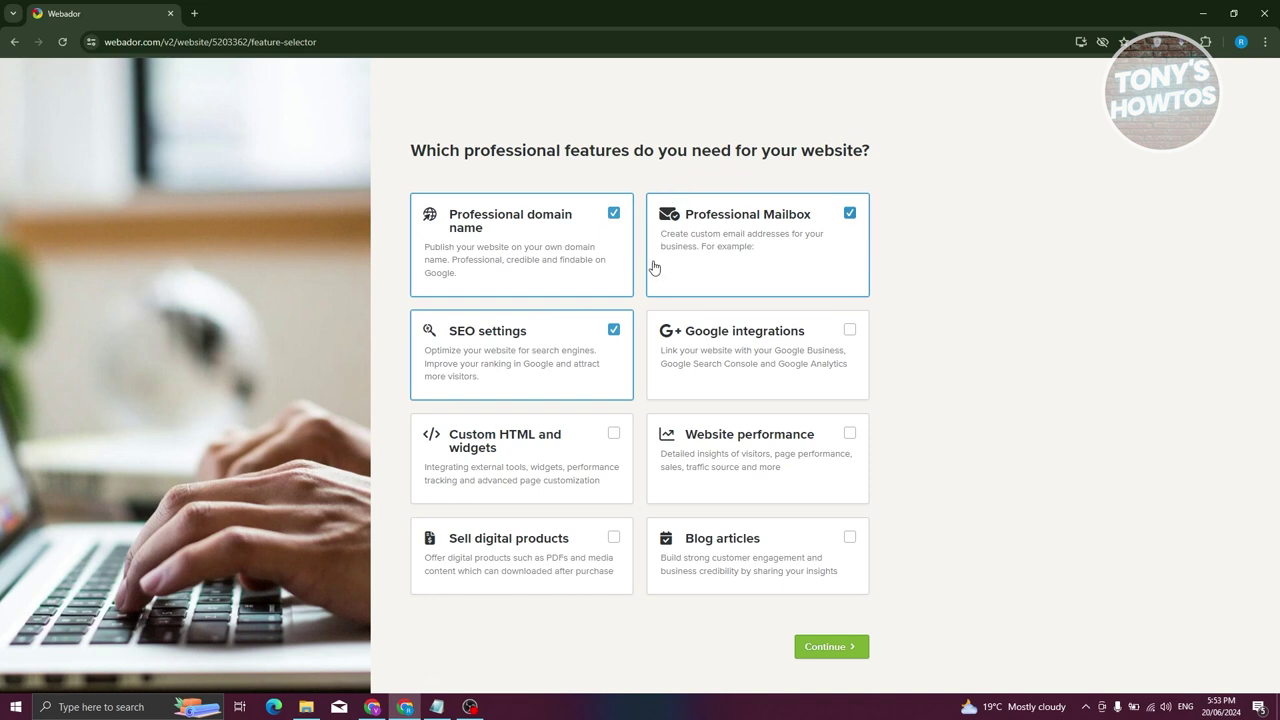
{"action": "left_click", "coordinate": [613, 436]}
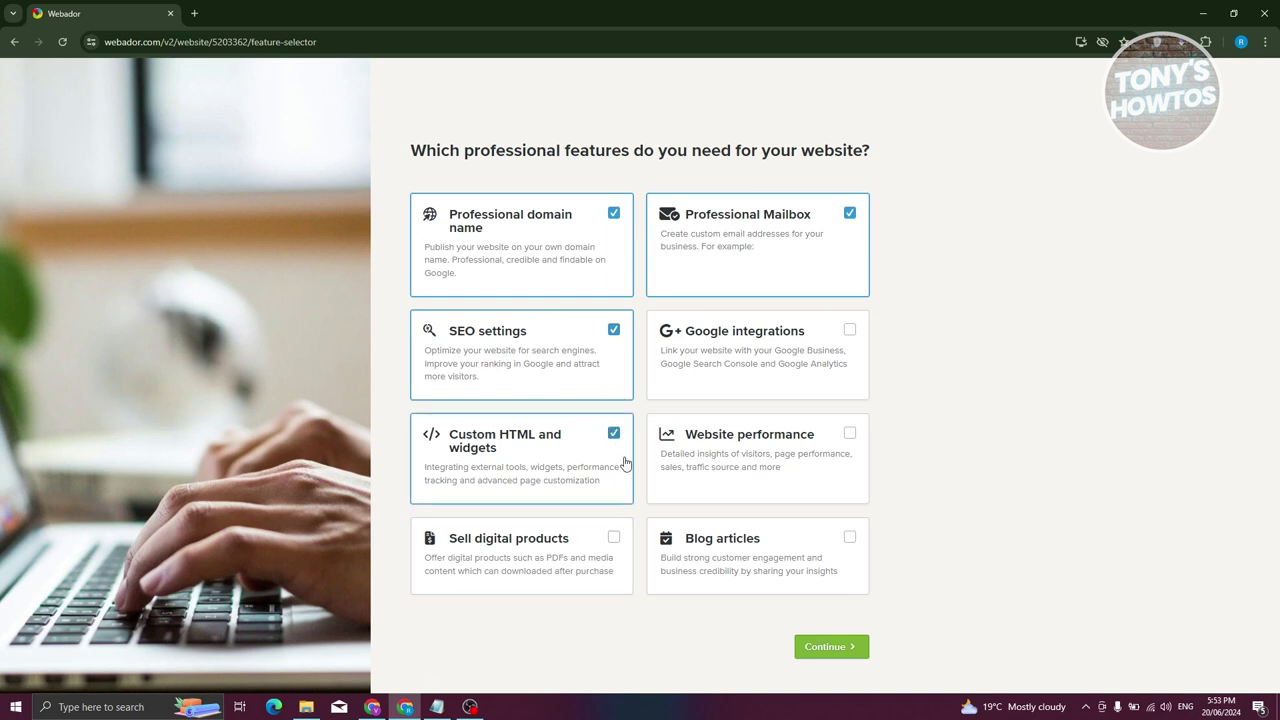
{"action": "left_click", "coordinate": [852, 332]}
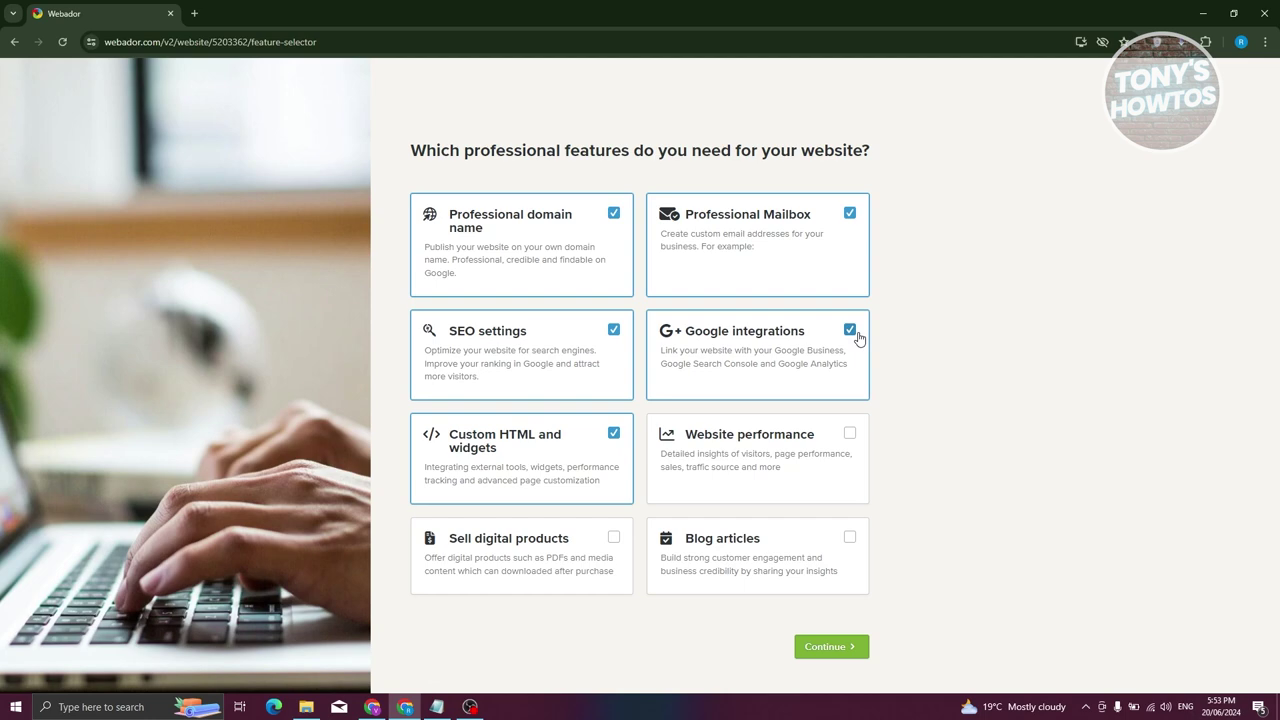
{"action": "left_click", "coordinate": [843, 646]}
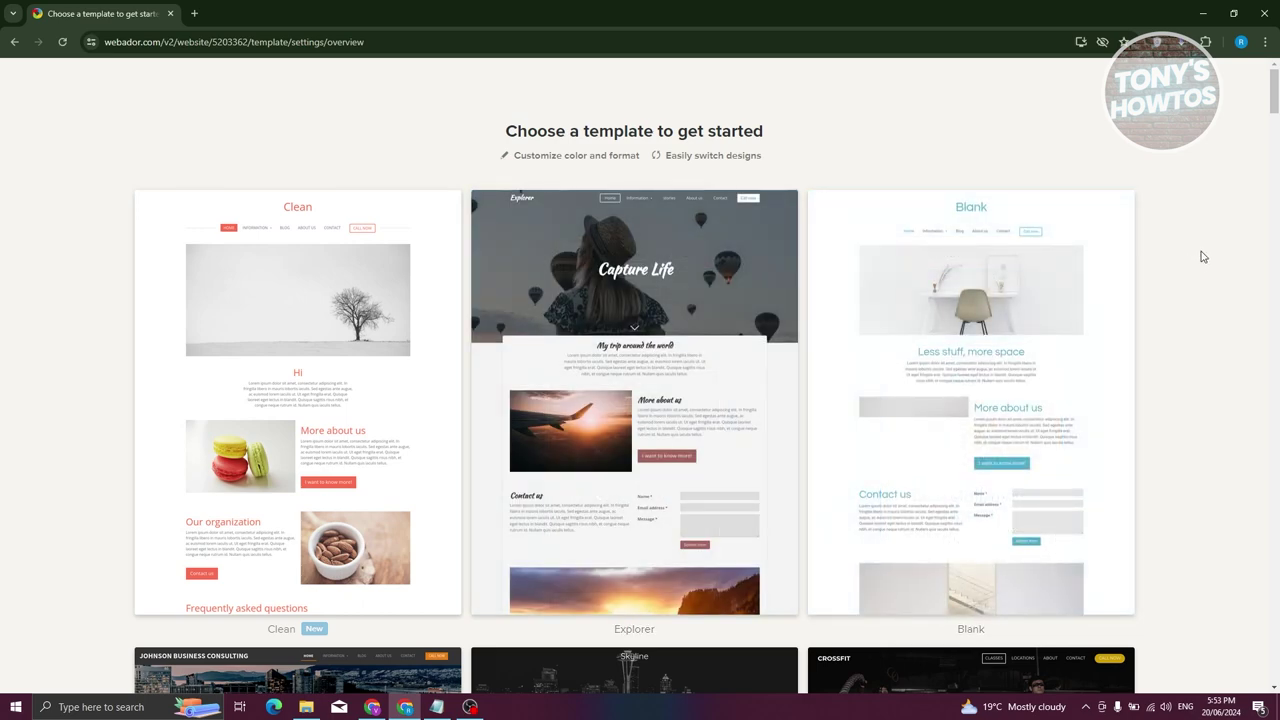
Choose the Skyline template from the template gallery
{"action": "scroll", "coordinate": [452, 236], "scroll_direction": "down", "scroll_amount": 1}
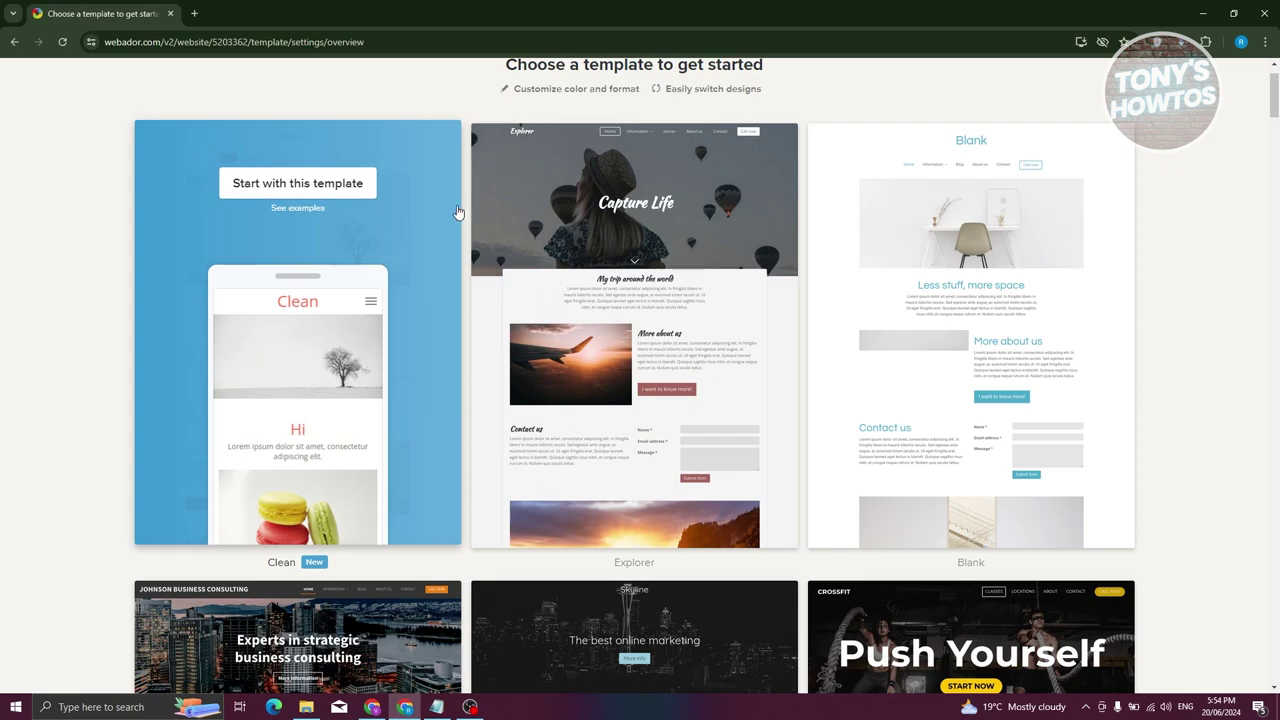
{"action": "scroll", "coordinate": [457, 211], "scroll_direction": "down", "scroll_amount": 4}
{"action": "scroll", "coordinate": [500, 400], "scroll_direction": "down", "scroll_amount": 1}
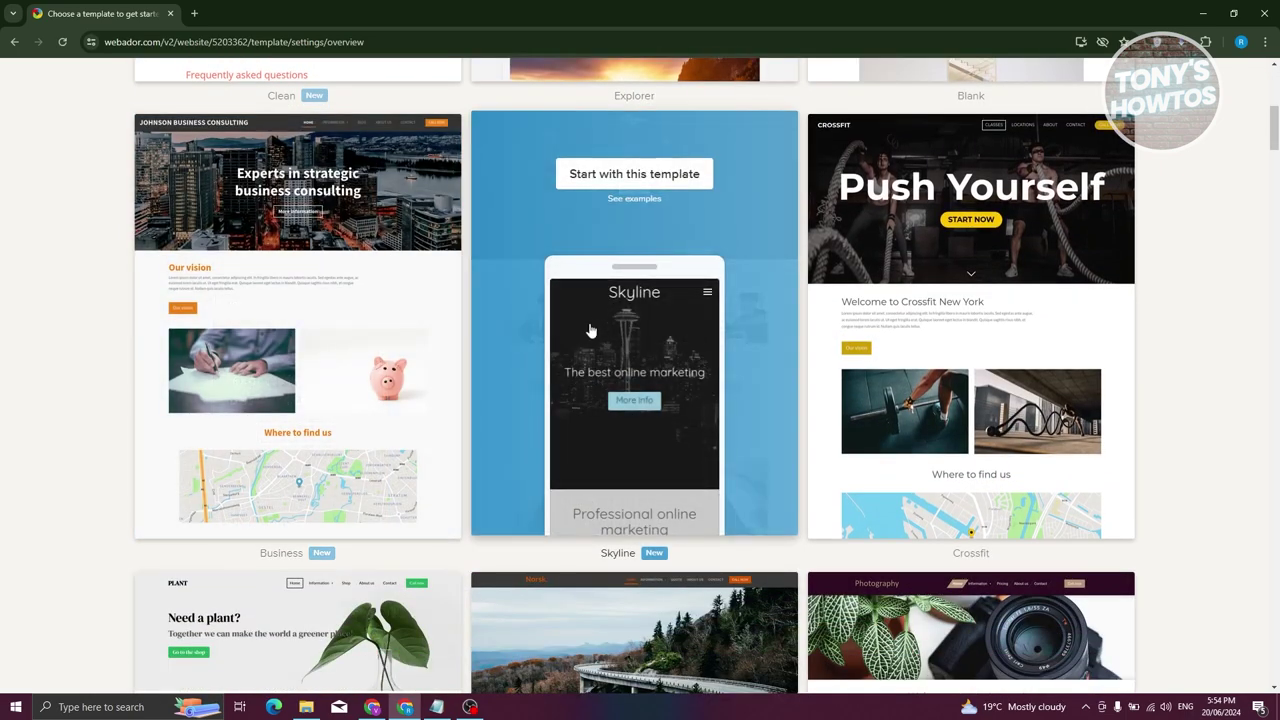
{"action": "scroll", "coordinate": [600, 325], "scroll_direction": "up", "scroll_amount": 2}
{"action": "left_click", "coordinate": [654, 310]}
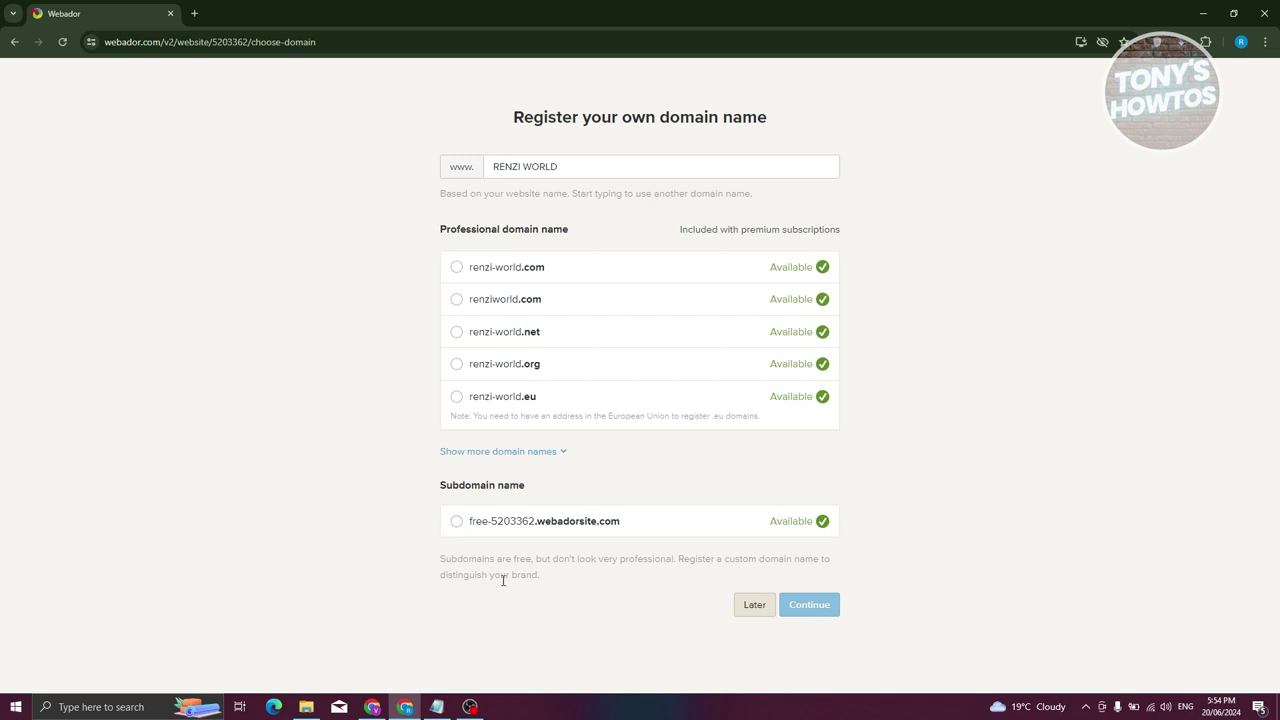
Use the free webadorsite.com subdomain for the site
{"action": "left_click", "coordinate": [456, 521]}
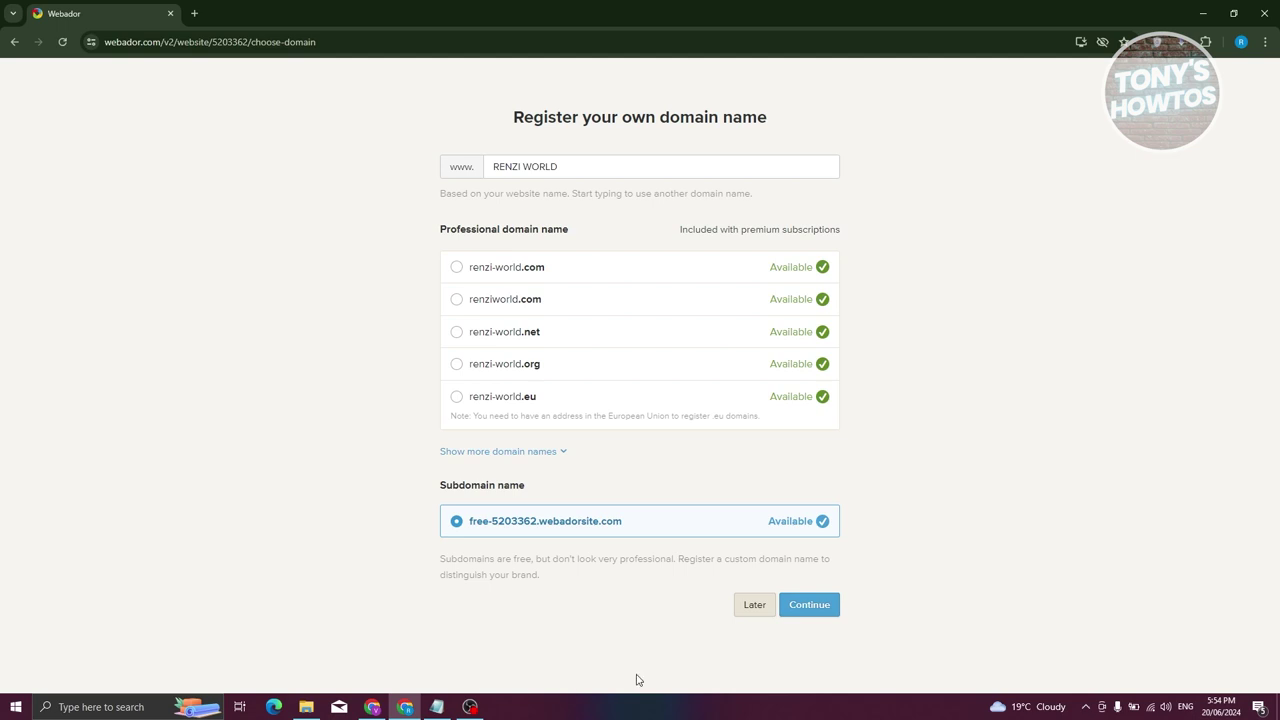
{"action": "left_click", "coordinate": [829, 607]}
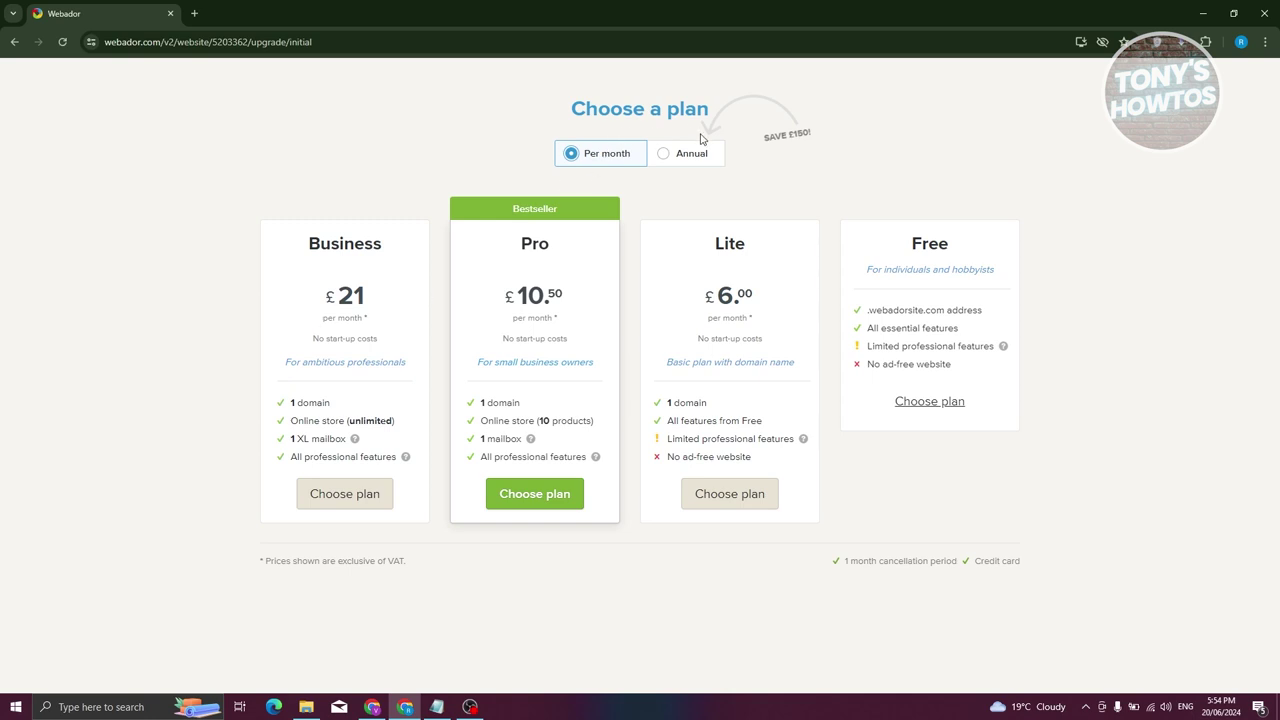
Compare annual and monthly prices, review the Free plan's features, and choose the Free plan
{"action": "left_click", "coordinate": [665, 153]}
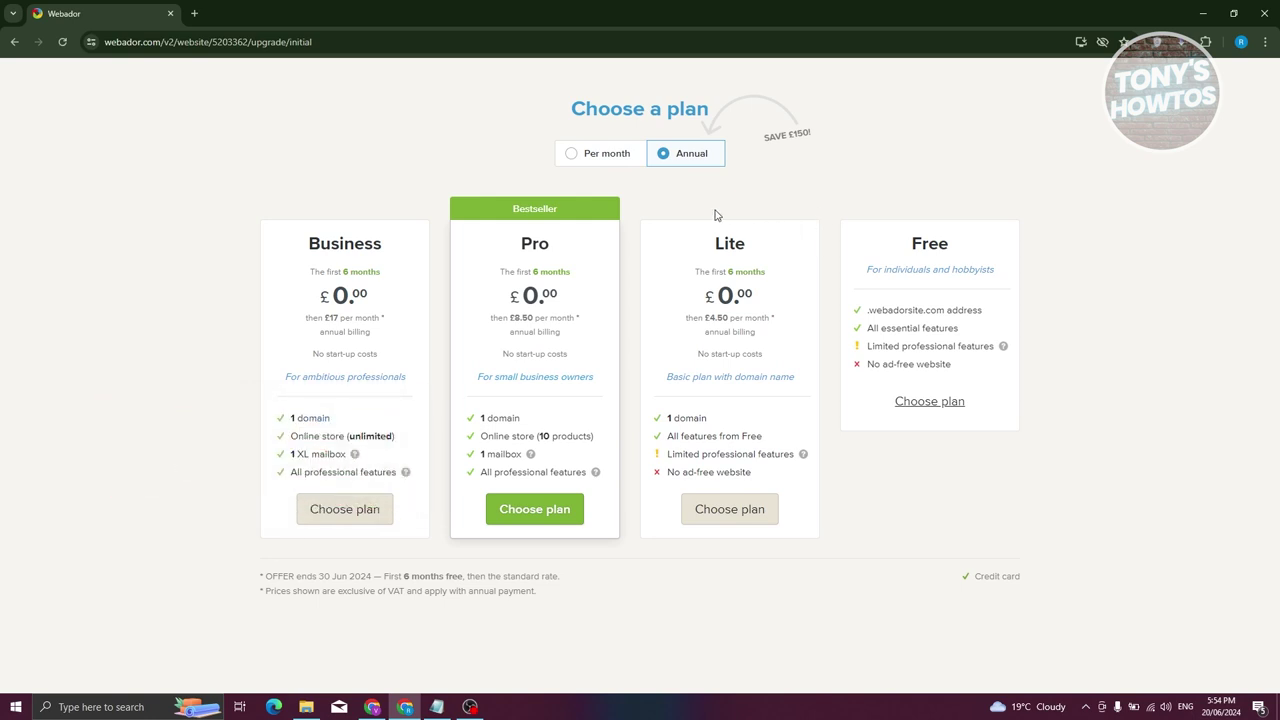
{"action": "left_click", "coordinate": [606, 155]}
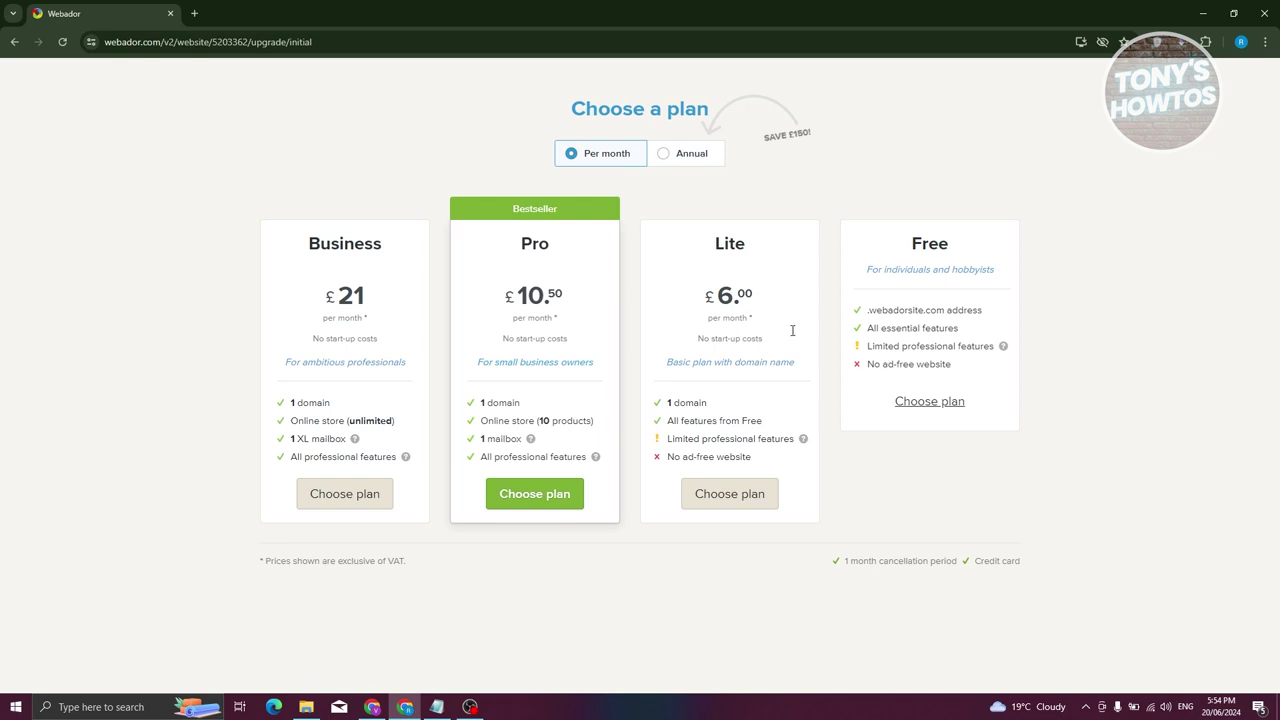
{"action": "left_click_drag", "start_coordinate": [907, 254], "coordinate": [1034, 323]}
{"action": "left_click", "coordinate": [1132, 303]}
{"action": "left_click_drag", "start_coordinate": [871, 308], "coordinate": [951, 307]}
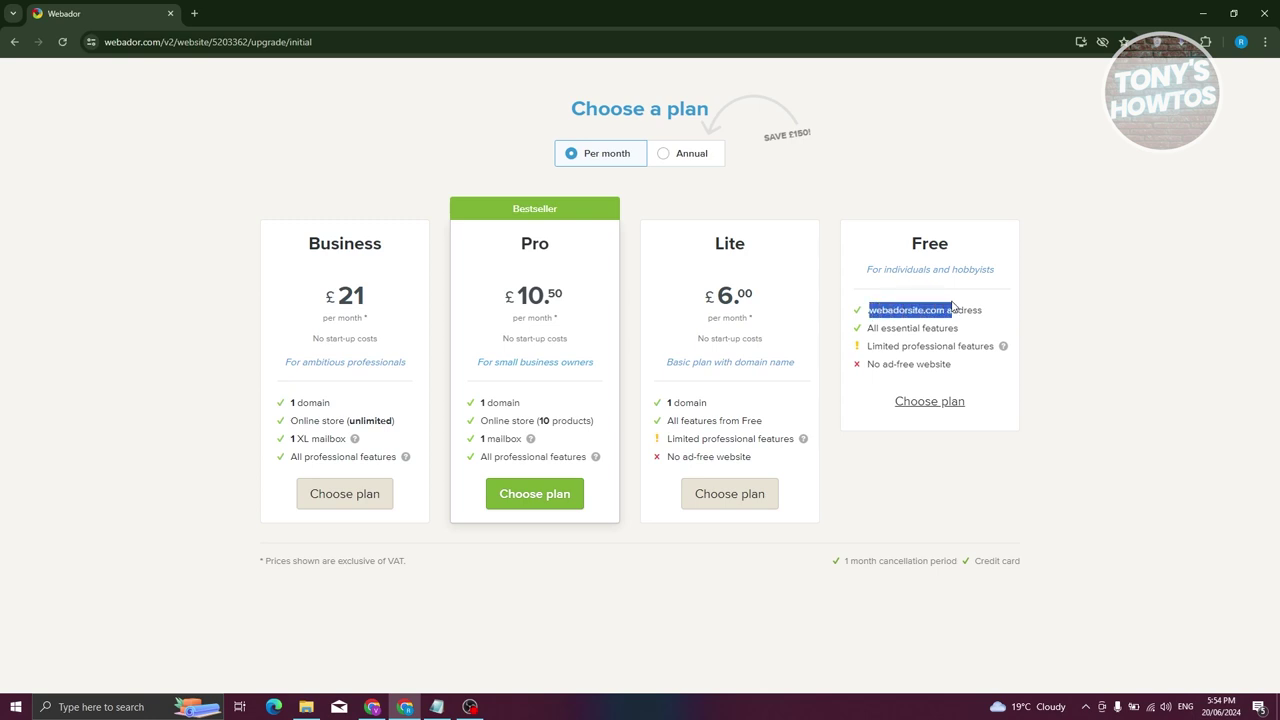
{"action": "left_click_drag", "start_coordinate": [963, 331], "coordinate": [1004, 347]}
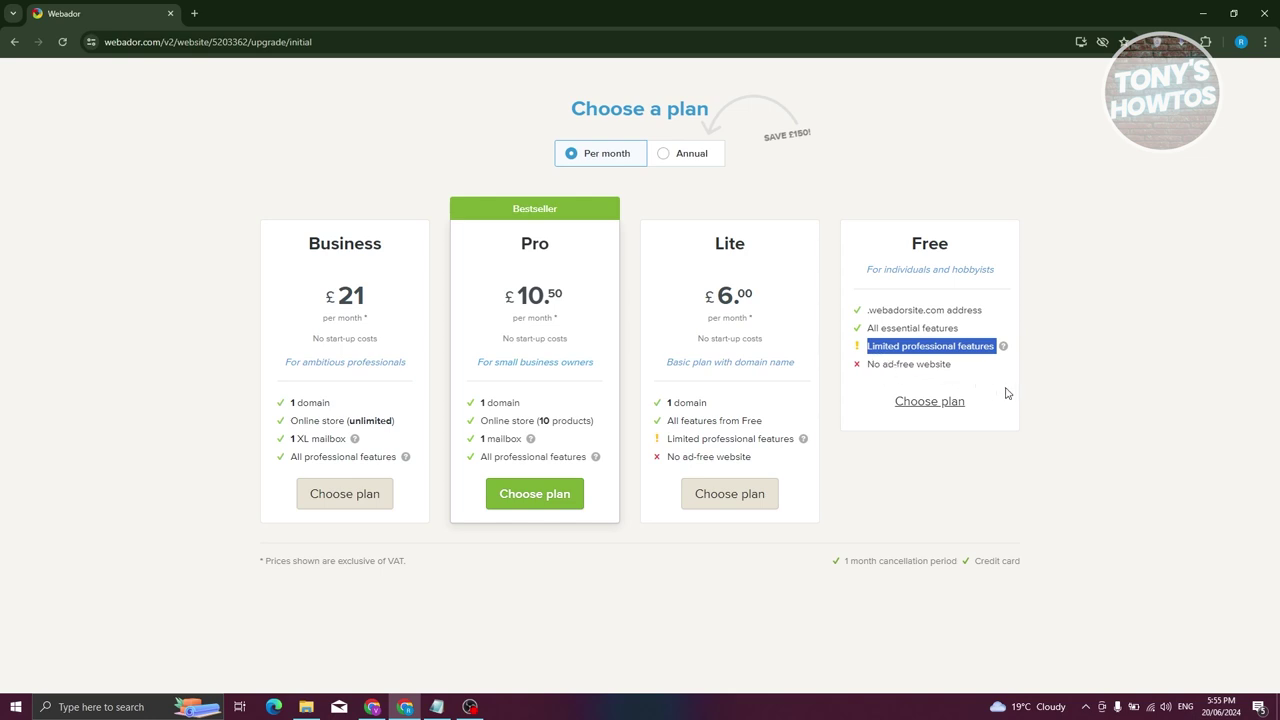
{"action": "left_click", "coordinate": [945, 405]}
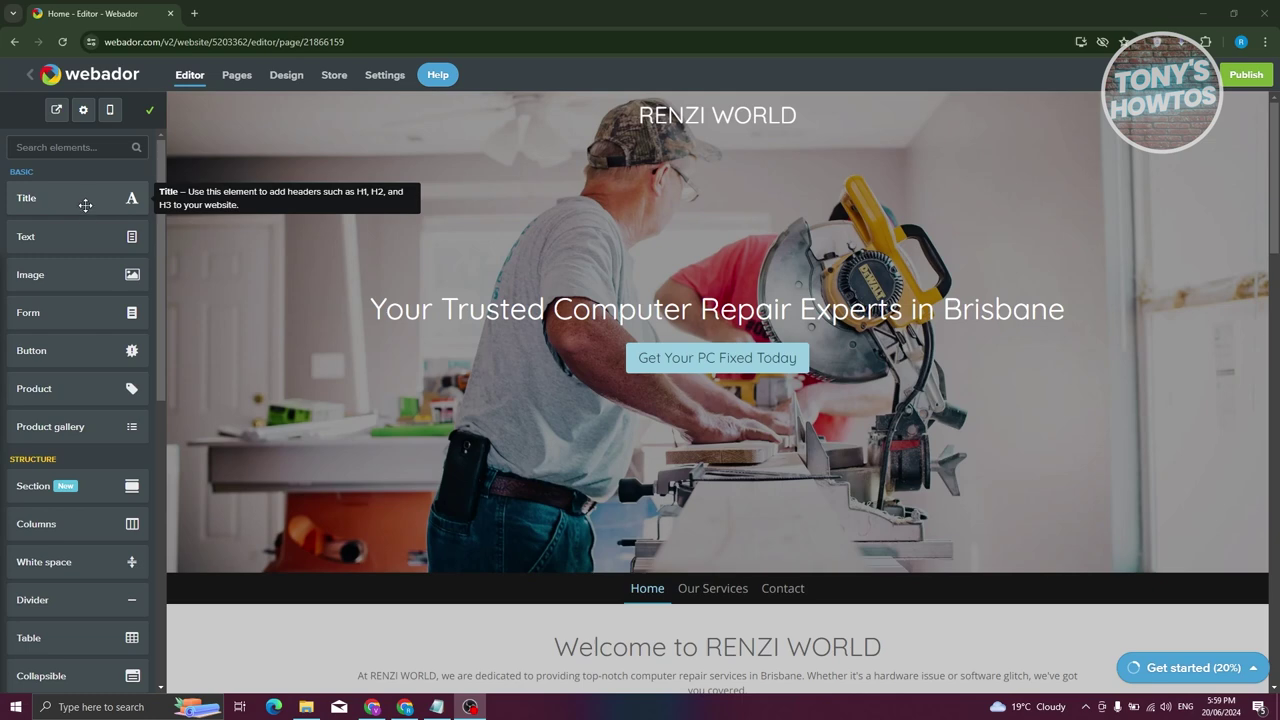
Add a heading reading 'TEST' below the Home page welcome text
{"action": "left_click_drag", "start_coordinate": [45, 197], "coordinate": [564, 217]}
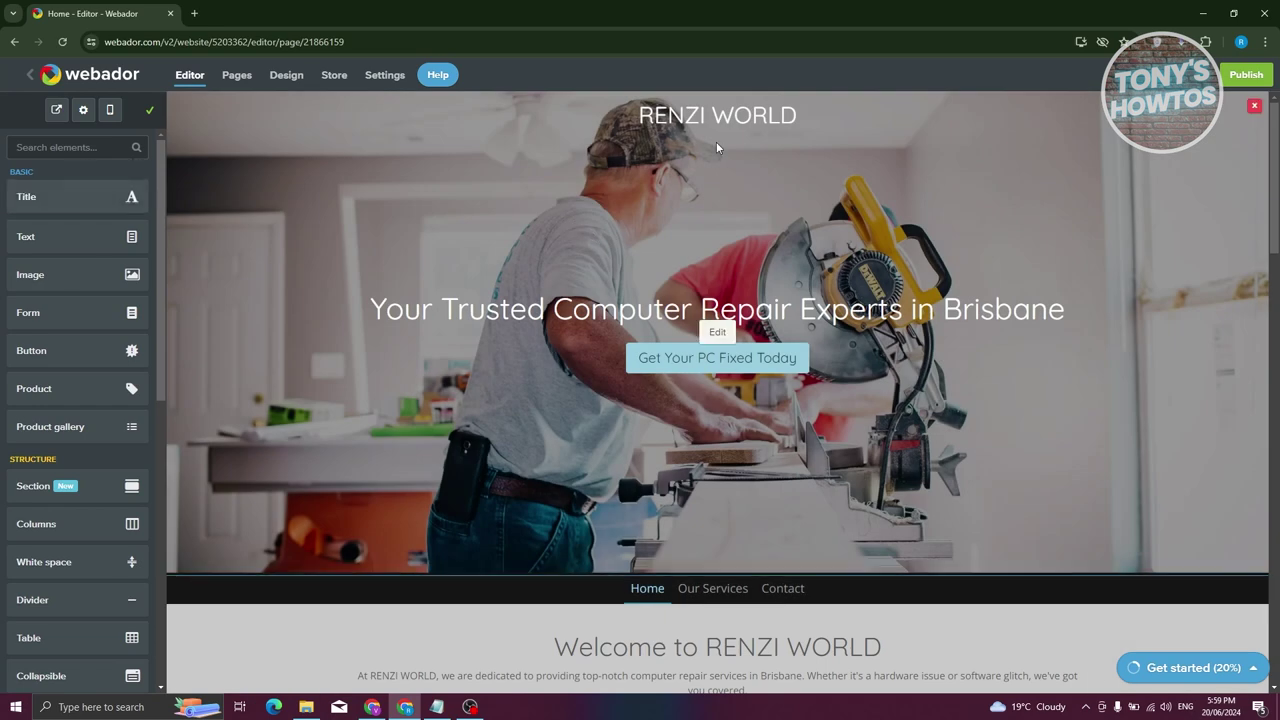
{"action": "left_click_drag", "start_coordinate": [45, 197], "coordinate": [550, 425]}
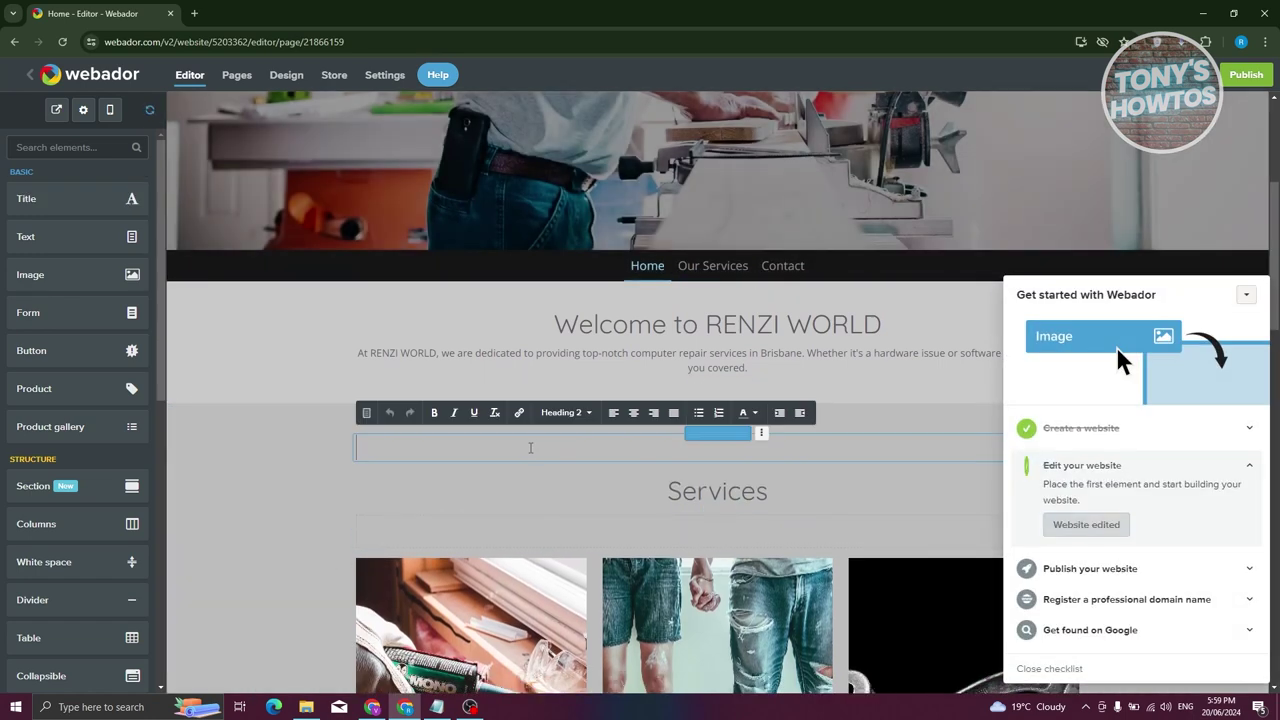
{"action": "type", "text": "TEST"}
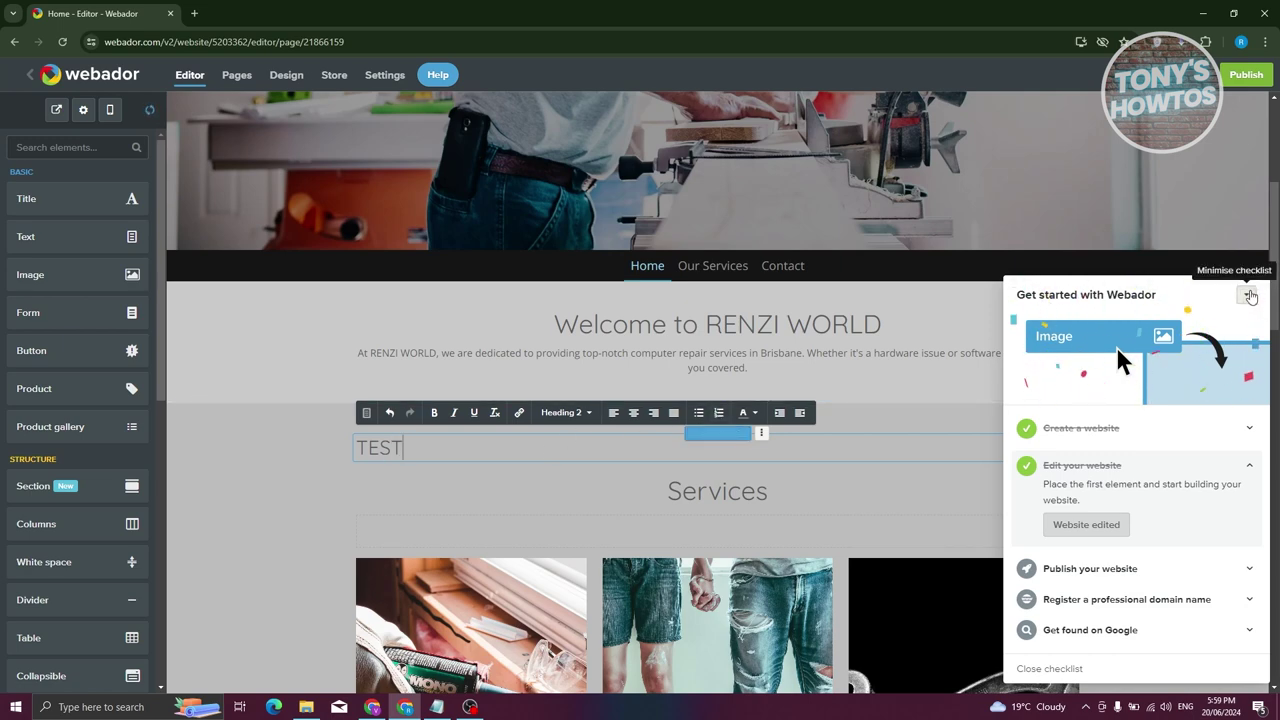
Minimise the Get started checklist and edit the TEST heading, then deselect it
{"action": "left_click", "coordinate": [1249, 295]}
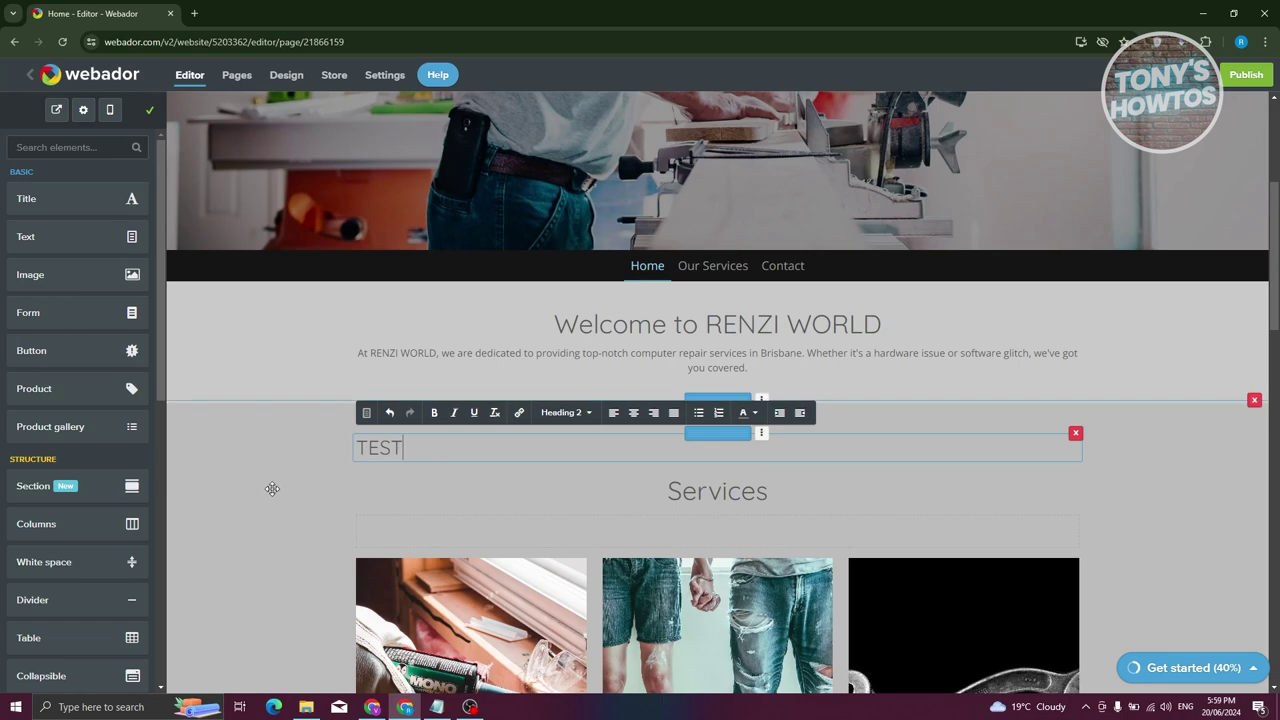
{"action": "scroll", "coordinate": [272, 490], "scroll_direction": "down", "scroll_amount": 3}
{"action": "scroll", "coordinate": [408, 400], "scroll_direction": "up", "scroll_amount": 3}
{"action": "left_click", "coordinate": [403, 423]}
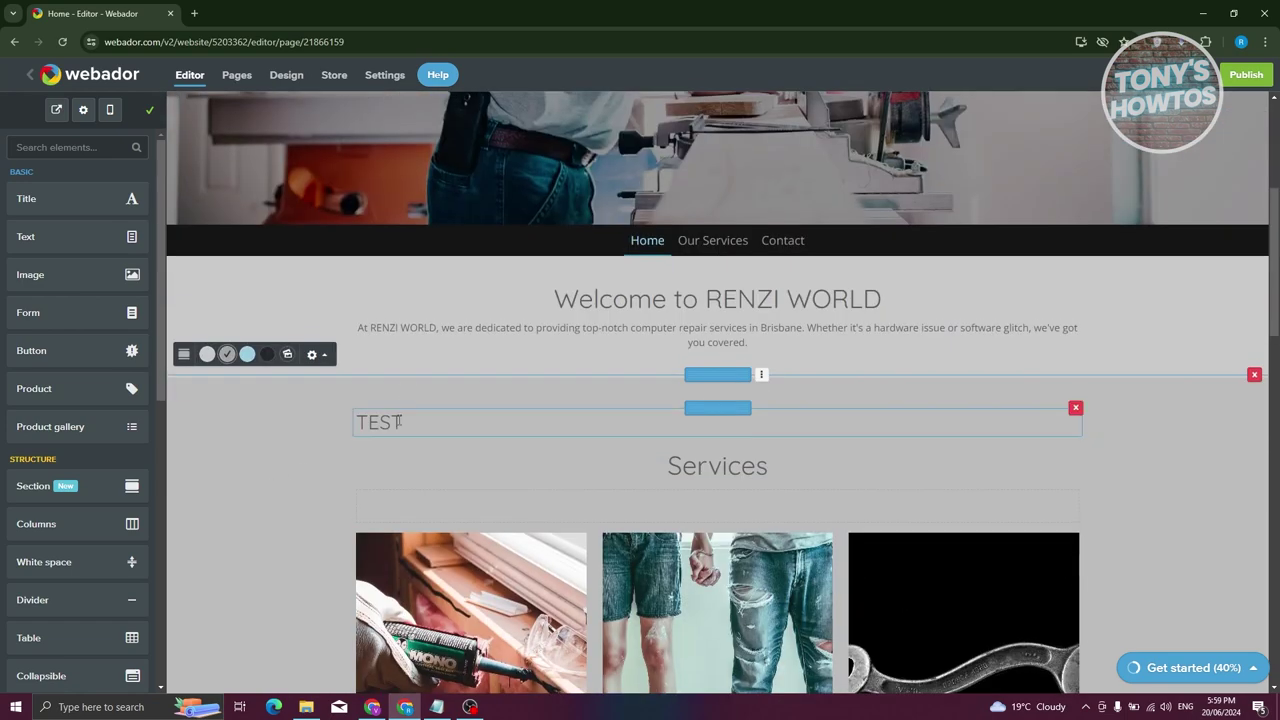
{"action": "left_click_drag", "start_coordinate": [403, 423], "coordinate": [356, 423]}
{"action": "scroll", "coordinate": [447, 392], "scroll_direction": "down", "scroll_amount": 3}
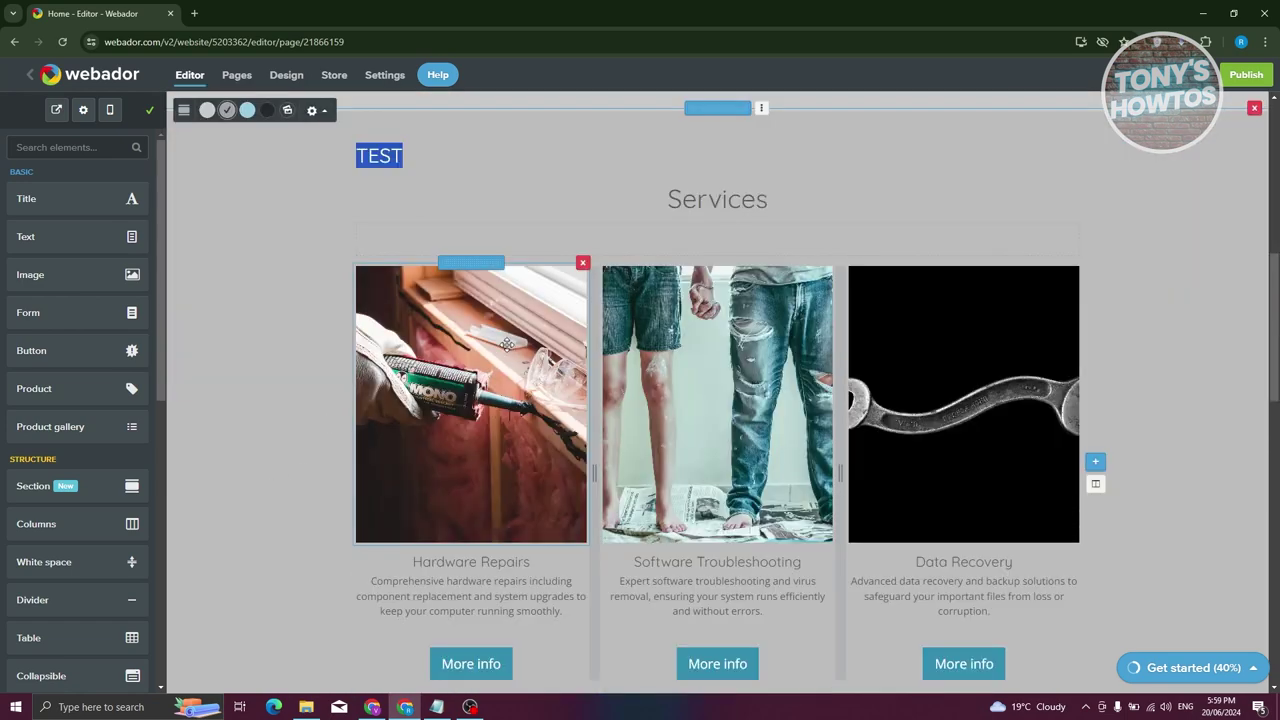
{"action": "scroll", "coordinate": [508, 343], "scroll_direction": "up", "scroll_amount": 2}
{"action": "left_click", "coordinate": [420, 356]}
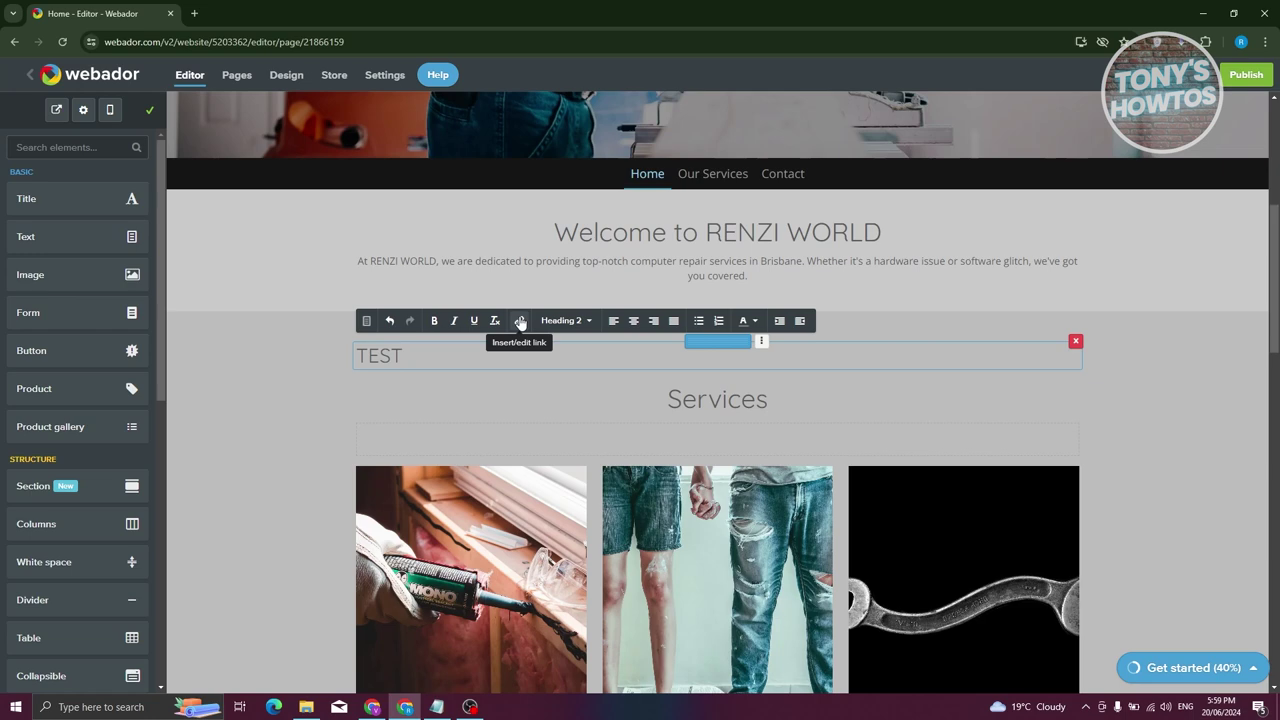
{"action": "left_click", "coordinate": [269, 379]}
{"action": "scroll", "coordinate": [269, 379], "scroll_direction": "down", "scroll_amount": 2}
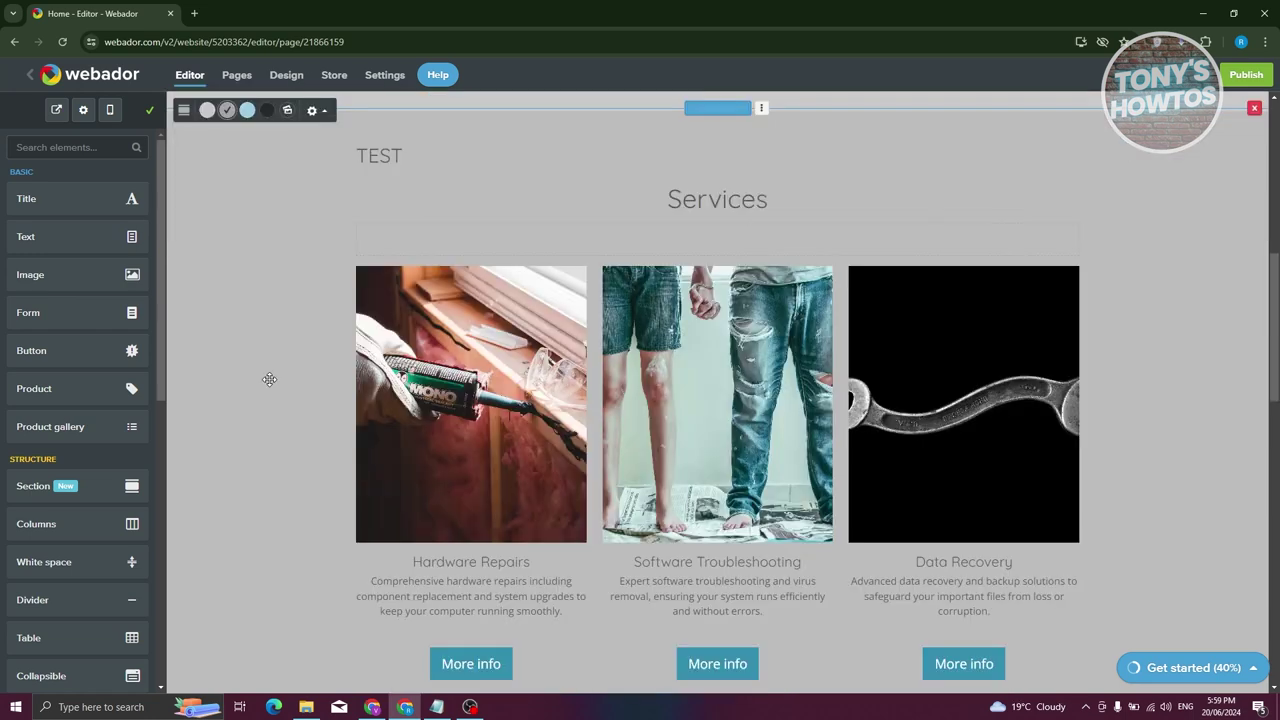
Zoom the Hardware Repairs photo and check its Rectangular shape, click-to-enlarge and alt text settings
{"action": "scroll", "coordinate": [529, 423], "scroll_direction": "down", "scroll_amount": 1}
{"action": "scroll", "coordinate": [500, 360], "scroll_direction": "up", "scroll_amount": 1}
{"action": "left_click", "coordinate": [479, 333]}
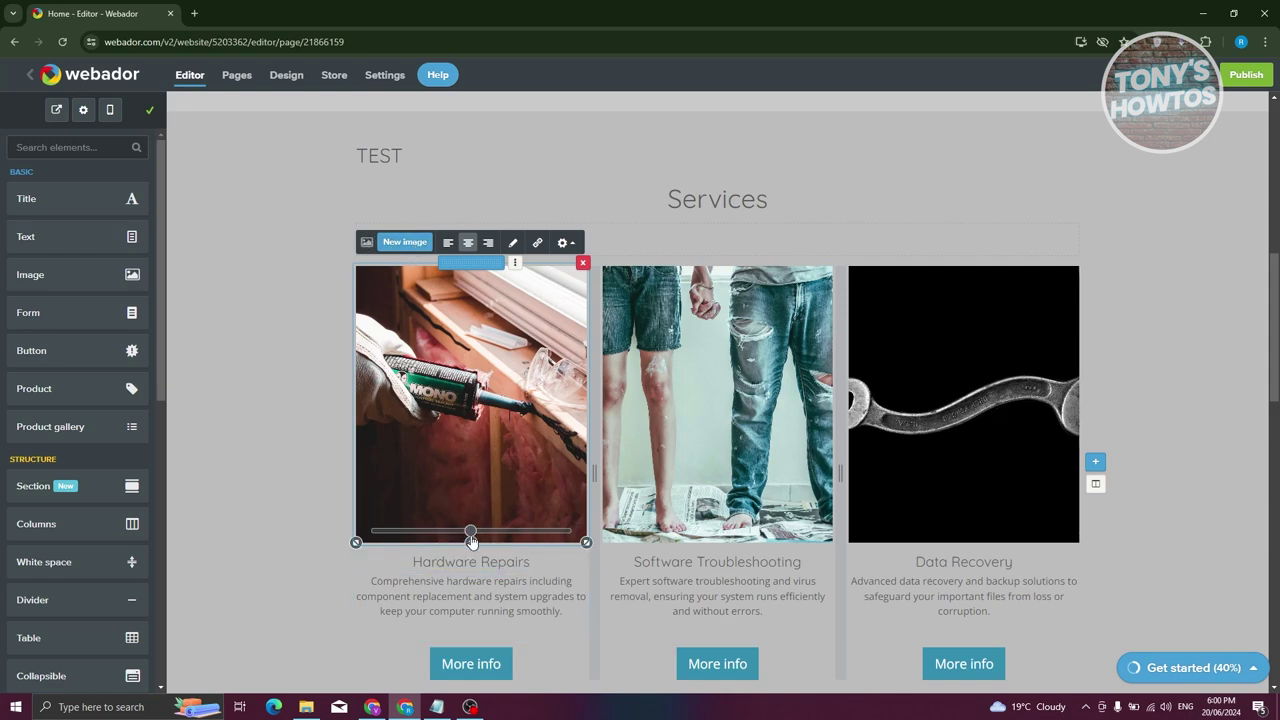
{"action": "mouse_move", "coordinate": [471, 533]}
{"action": "left_mouse_down"}
{"action": "mouse_move", "coordinate": [362, 531]}
{"action": "mouse_move", "coordinate": [582, 533]}
{"action": "mouse_move", "coordinate": [420, 531]}
{"action": "mouse_move", "coordinate": [555, 531]}
{"action": "mouse_move", "coordinate": [448, 530]}
{"action": "mouse_move", "coordinate": [470, 533]}
{"action": "left_mouse_up"}
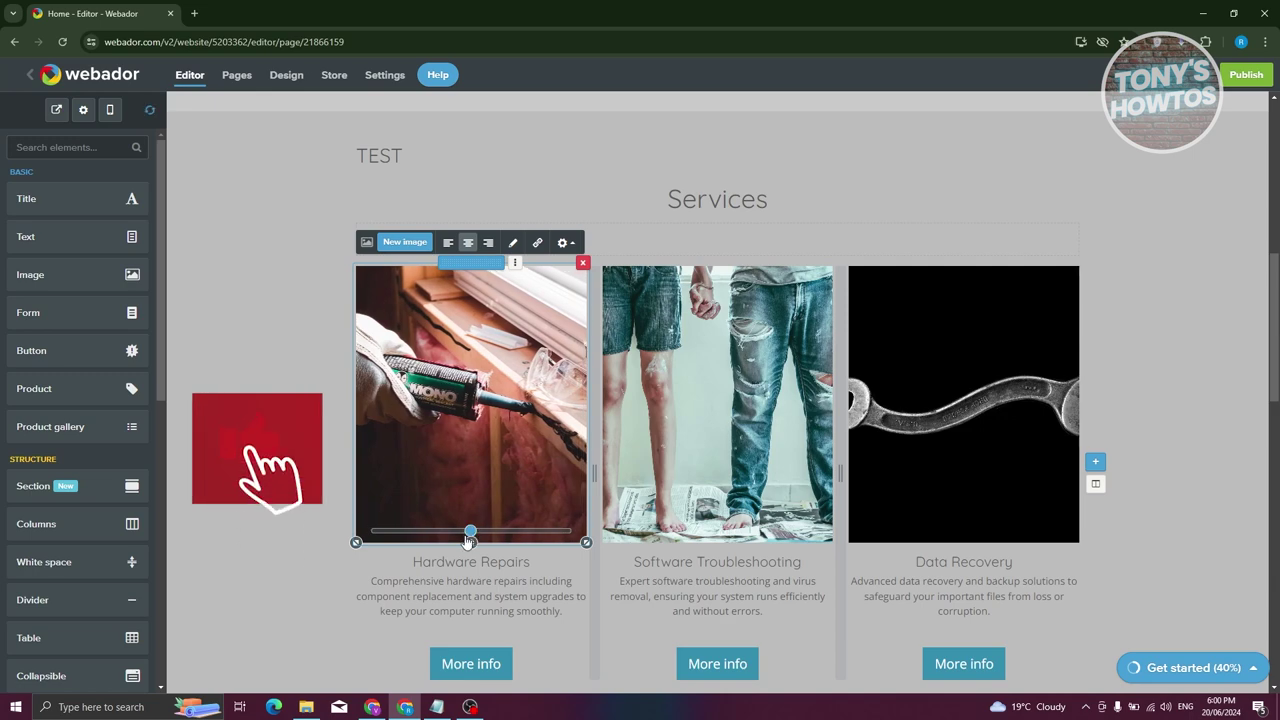
{"action": "left_click", "coordinate": [565, 245]}
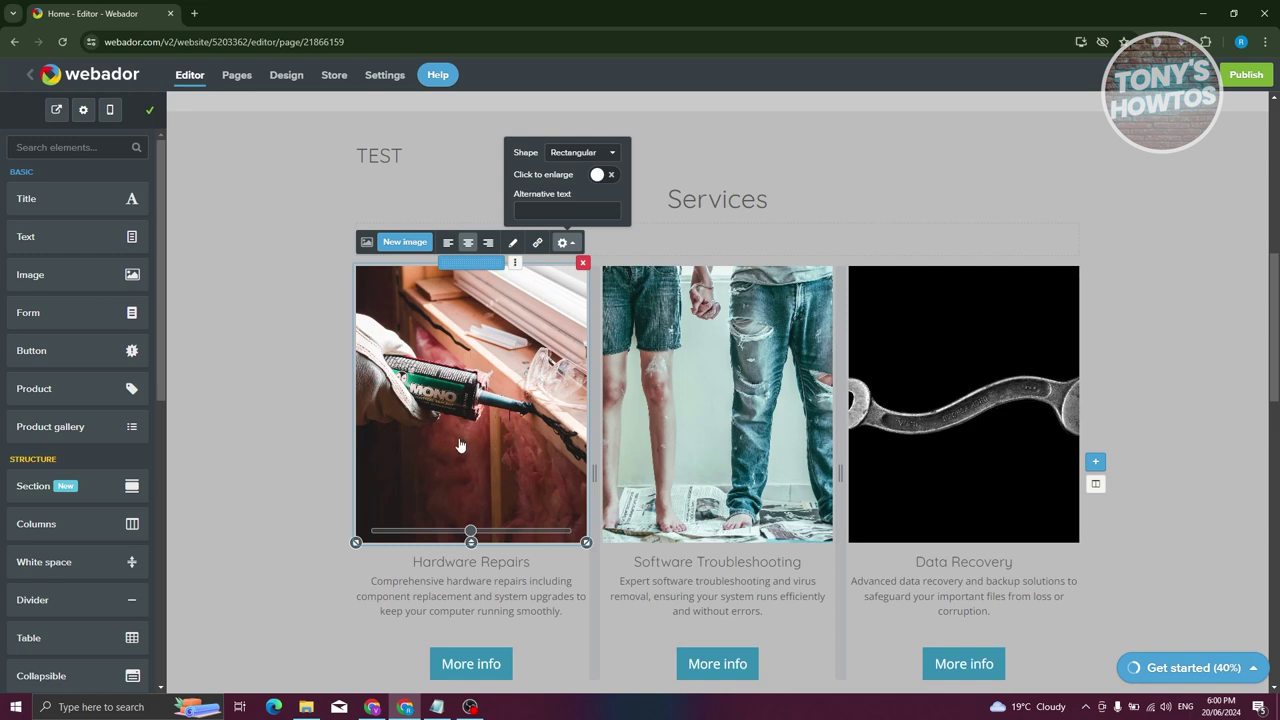
{"action": "left_click", "coordinate": [268, 480]}
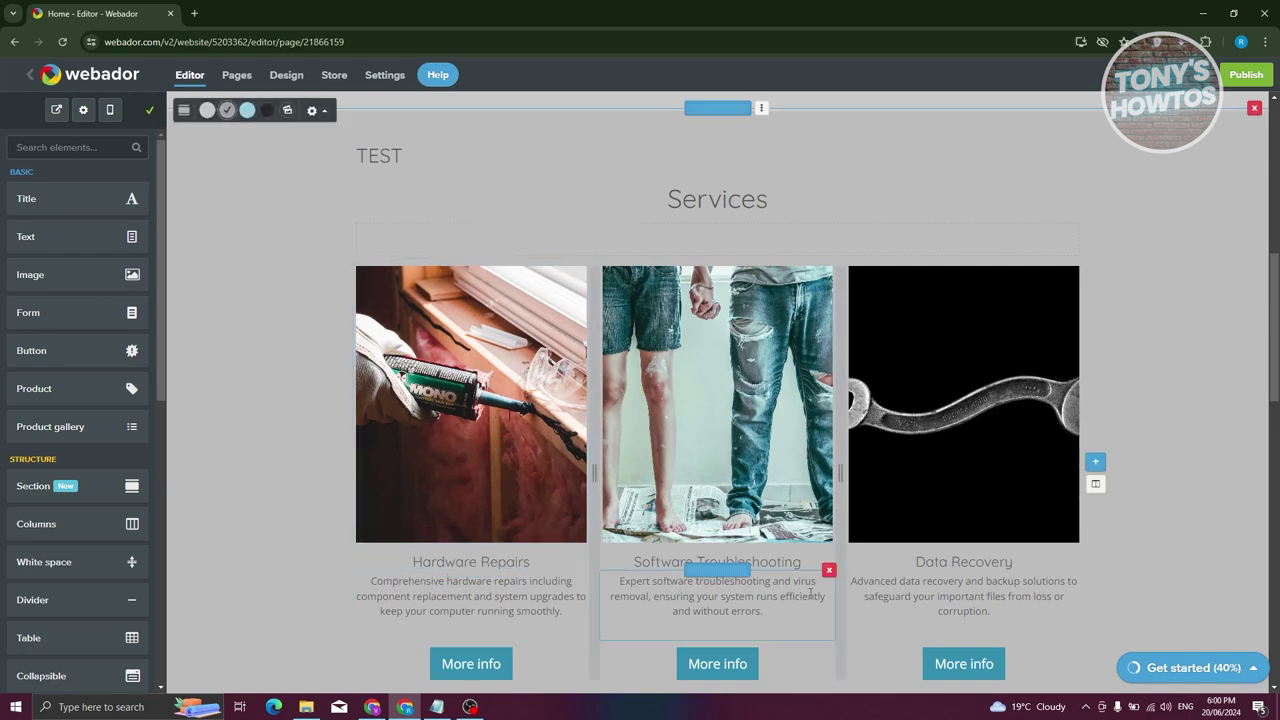
{"action": "scroll", "coordinate": [628, 450], "scroll_direction": "up", "scroll_amount": 6}
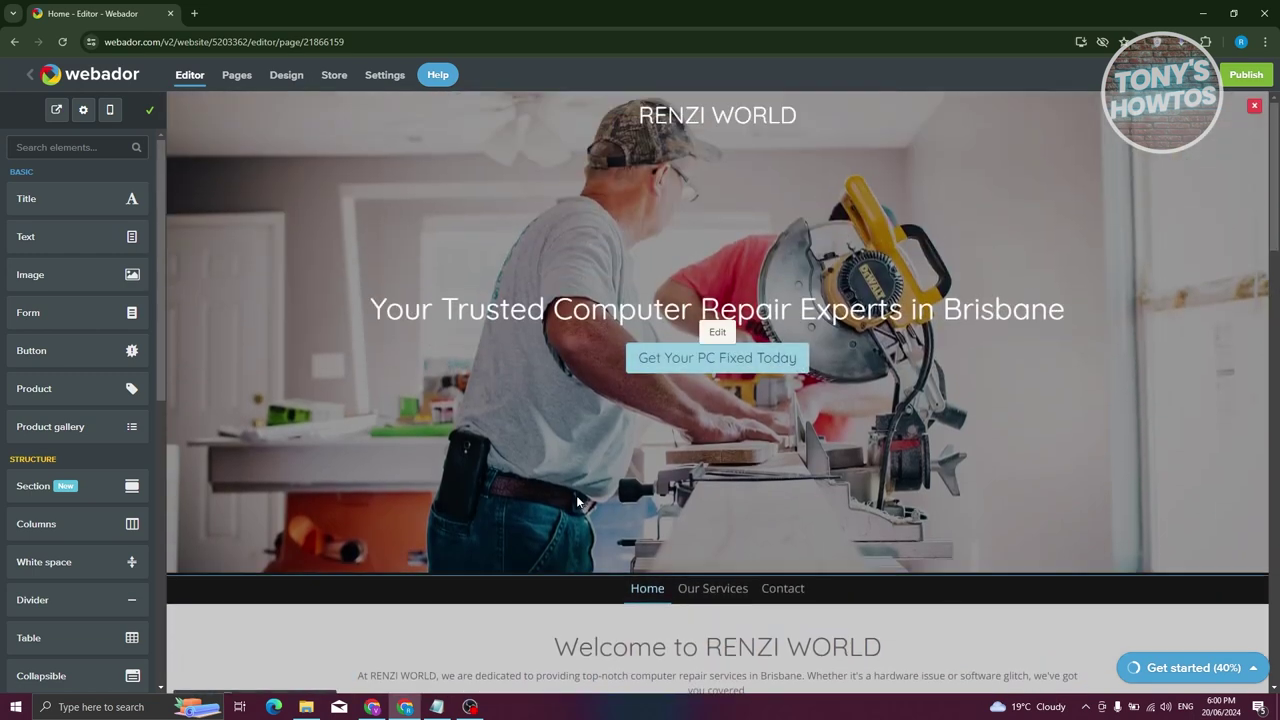
Drop an empty Section element below the welcome text, then switch to mobile preview
{"action": "scroll", "coordinate": [103, 529], "scroll_direction": "down", "scroll_amount": 3}
{"action": "left_click_drag", "start_coordinate": [40, 219], "coordinate": [714, 326]}
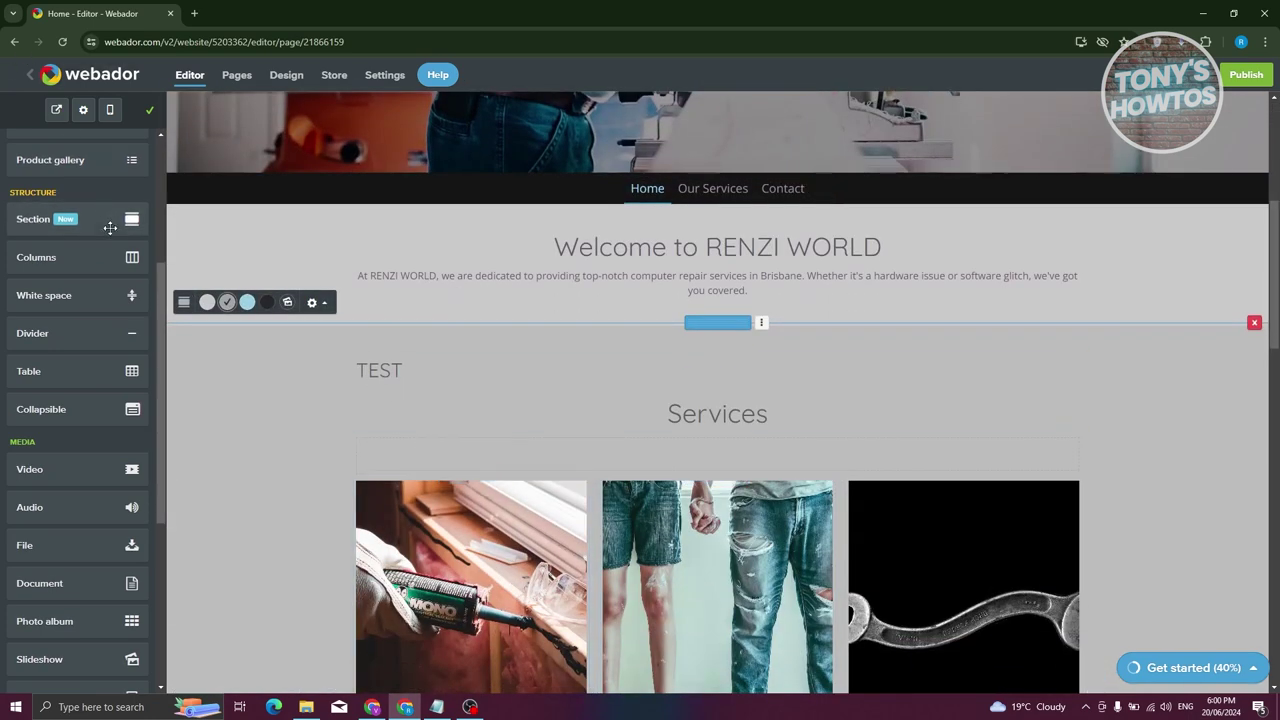
{"action": "left_click_drag", "start_coordinate": [103, 222], "coordinate": [702, 345]}
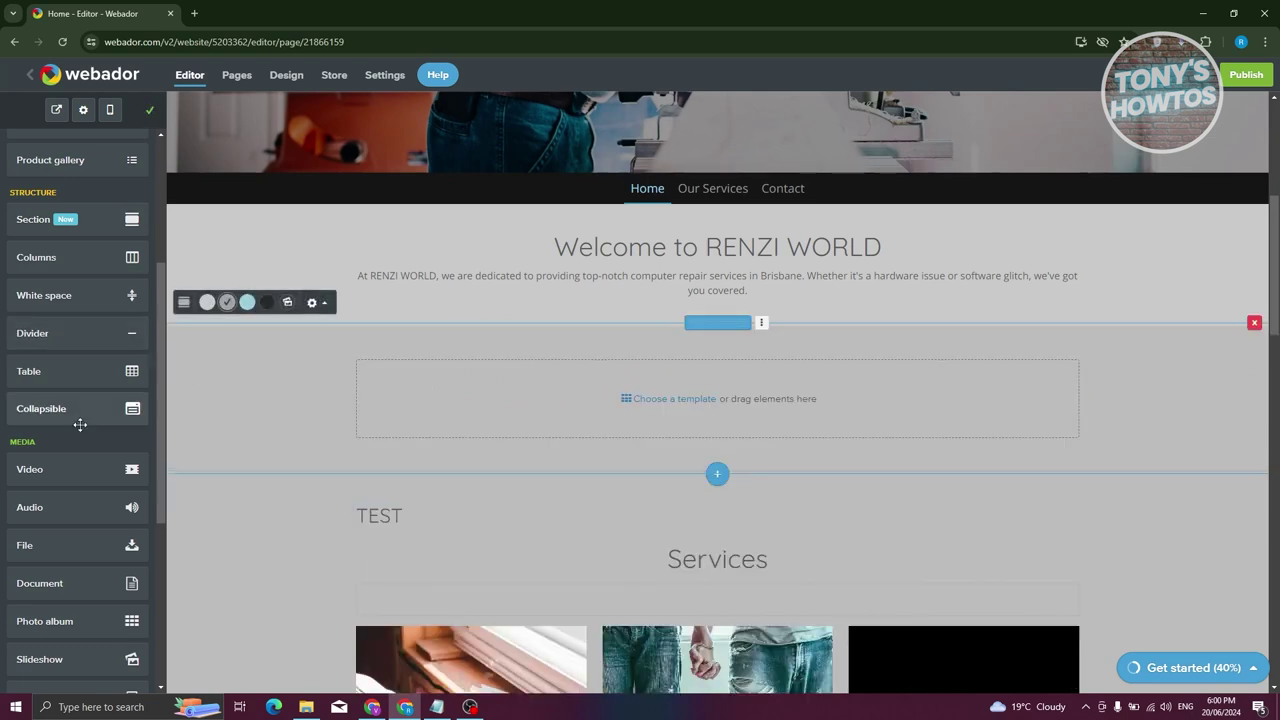
{"action": "scroll", "coordinate": [73, 529], "scroll_direction": "up", "scroll_amount": 3}
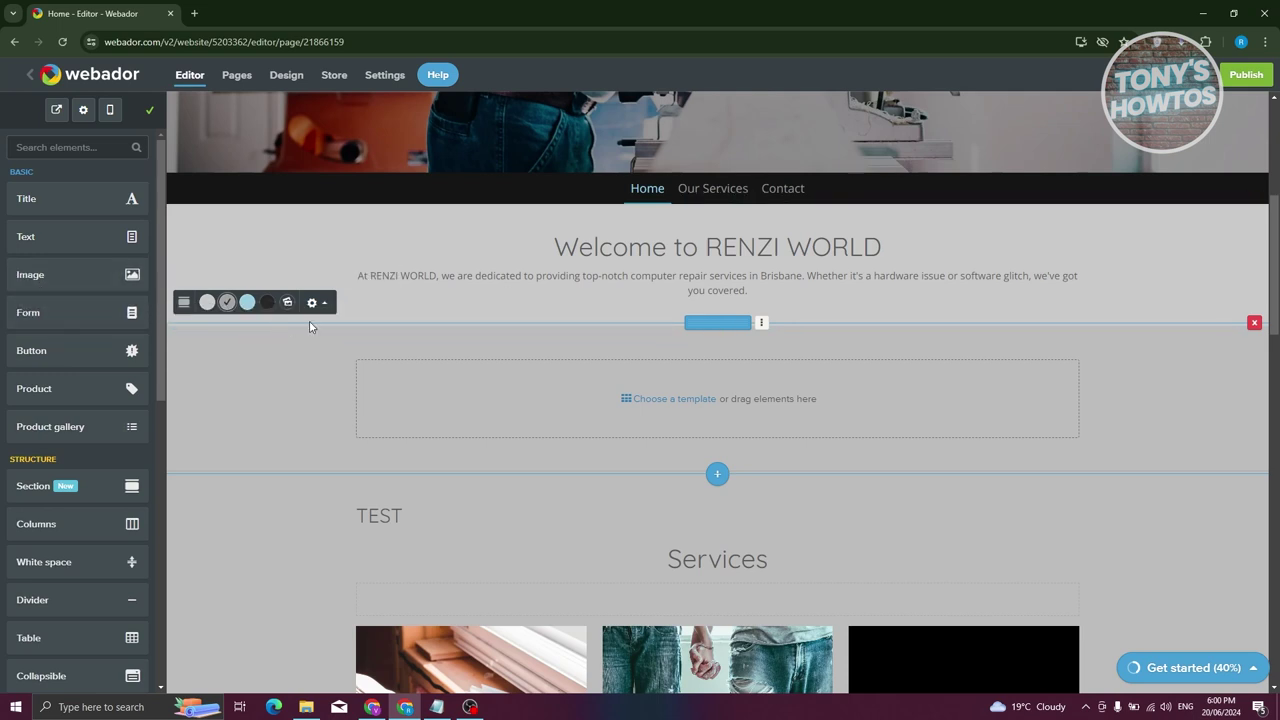
{"action": "left_click", "coordinate": [111, 111]}
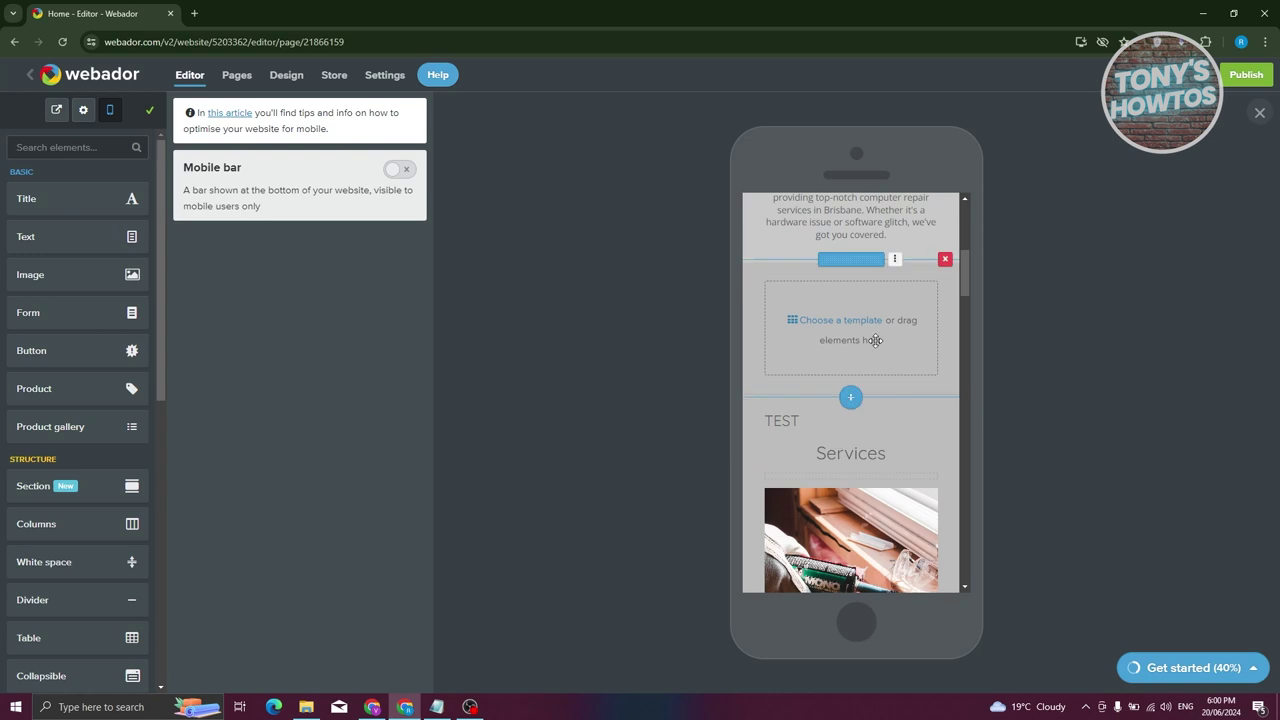
{"action": "scroll", "coordinate": [875, 340], "scroll_direction": "up", "scroll_amount": 2}
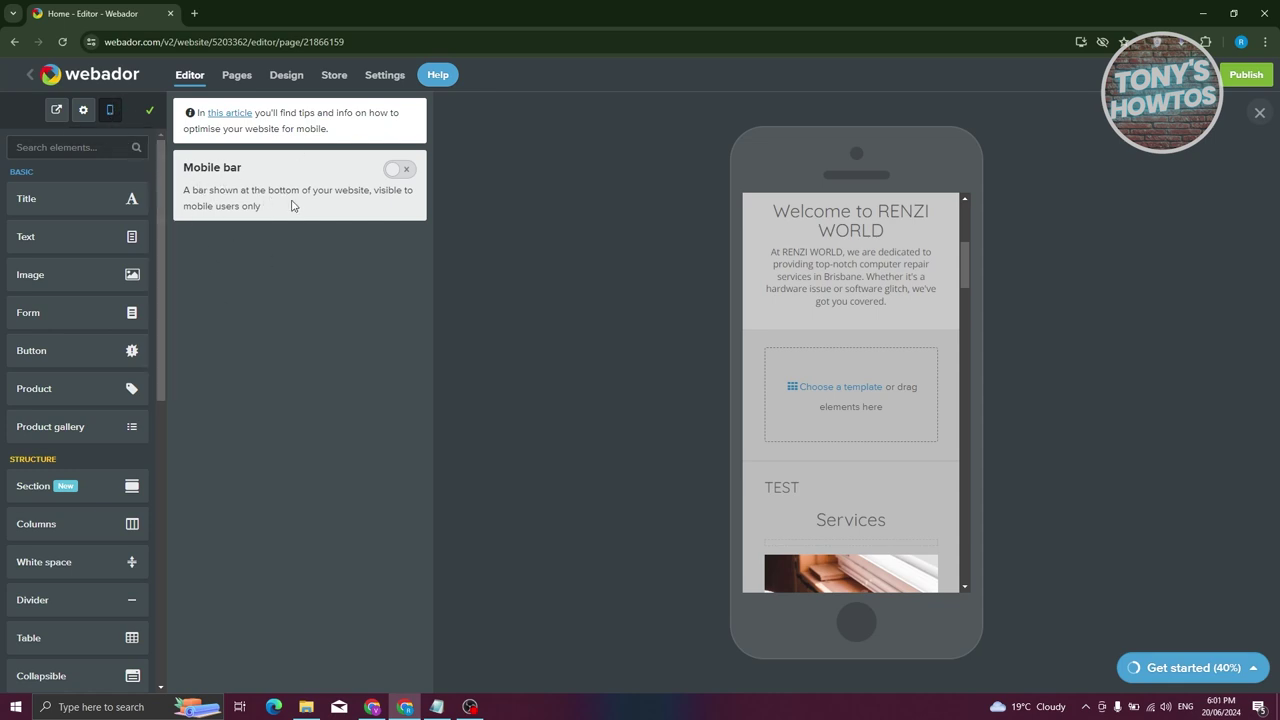
{"action": "left_click", "coordinate": [410, 172]}
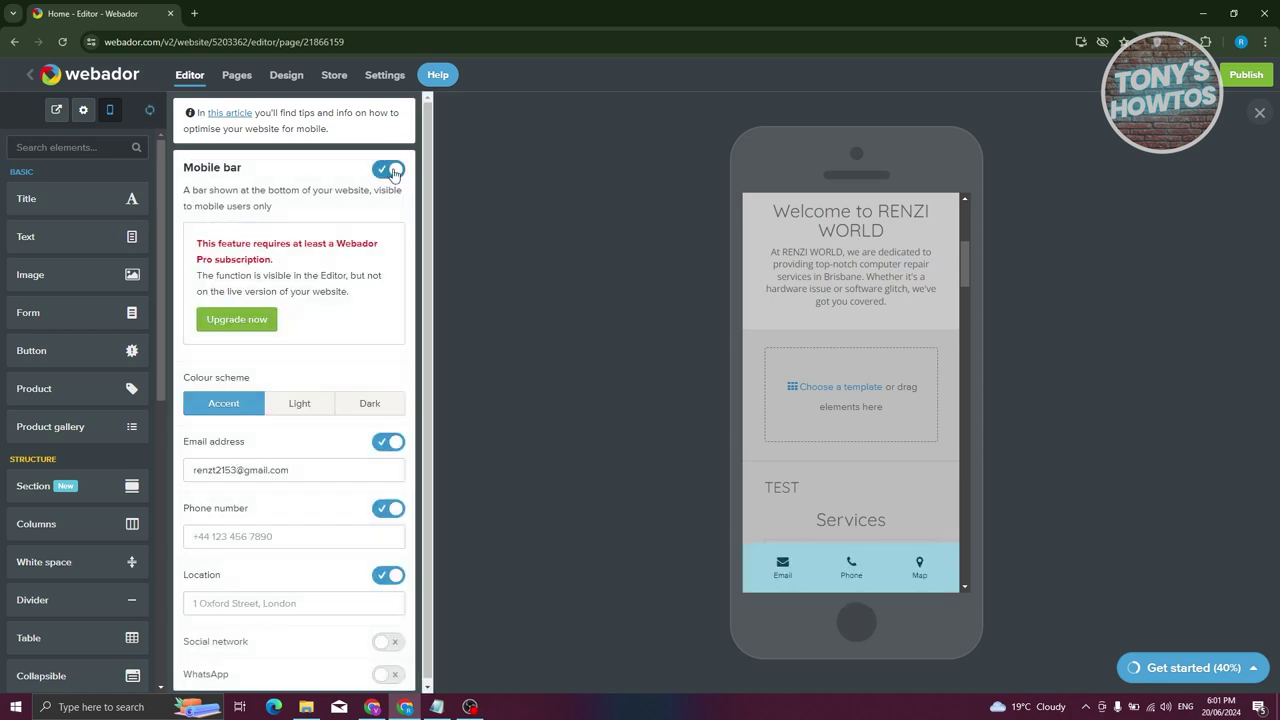
{"action": "left_click", "coordinate": [394, 172]}
{"action": "left_click", "coordinate": [394, 172]}
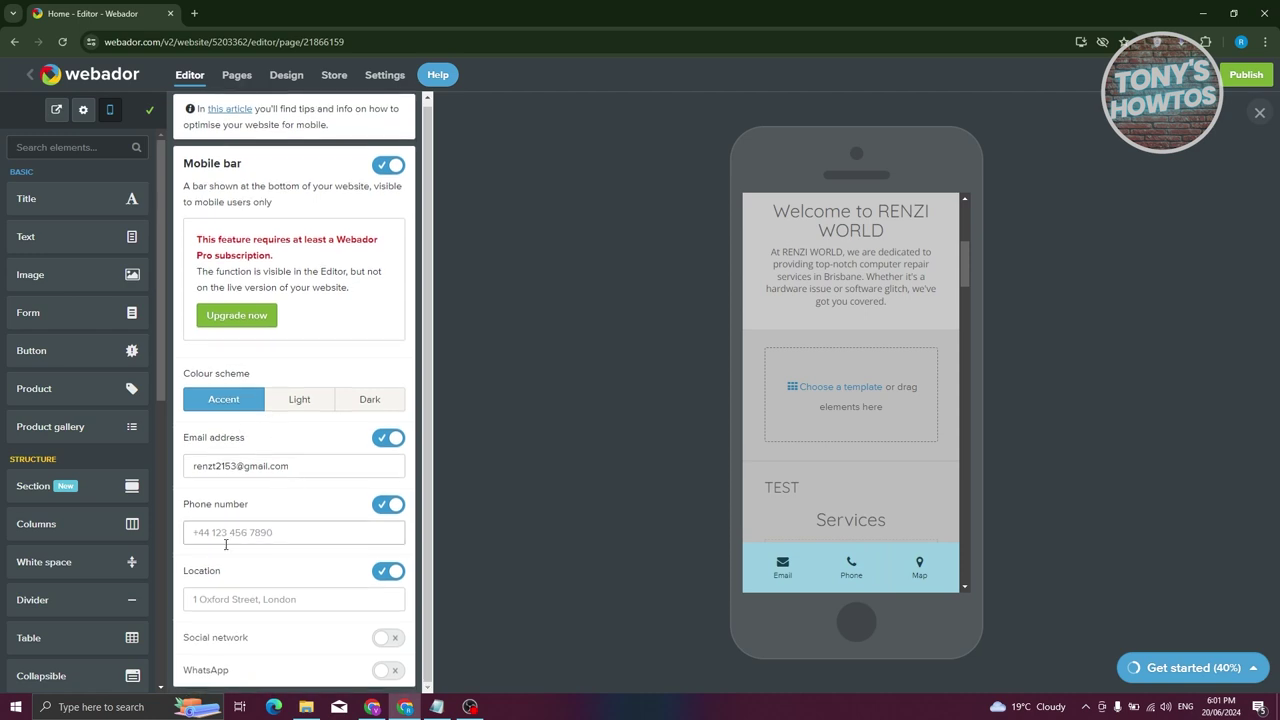
{"action": "left_click", "coordinate": [388, 166]}
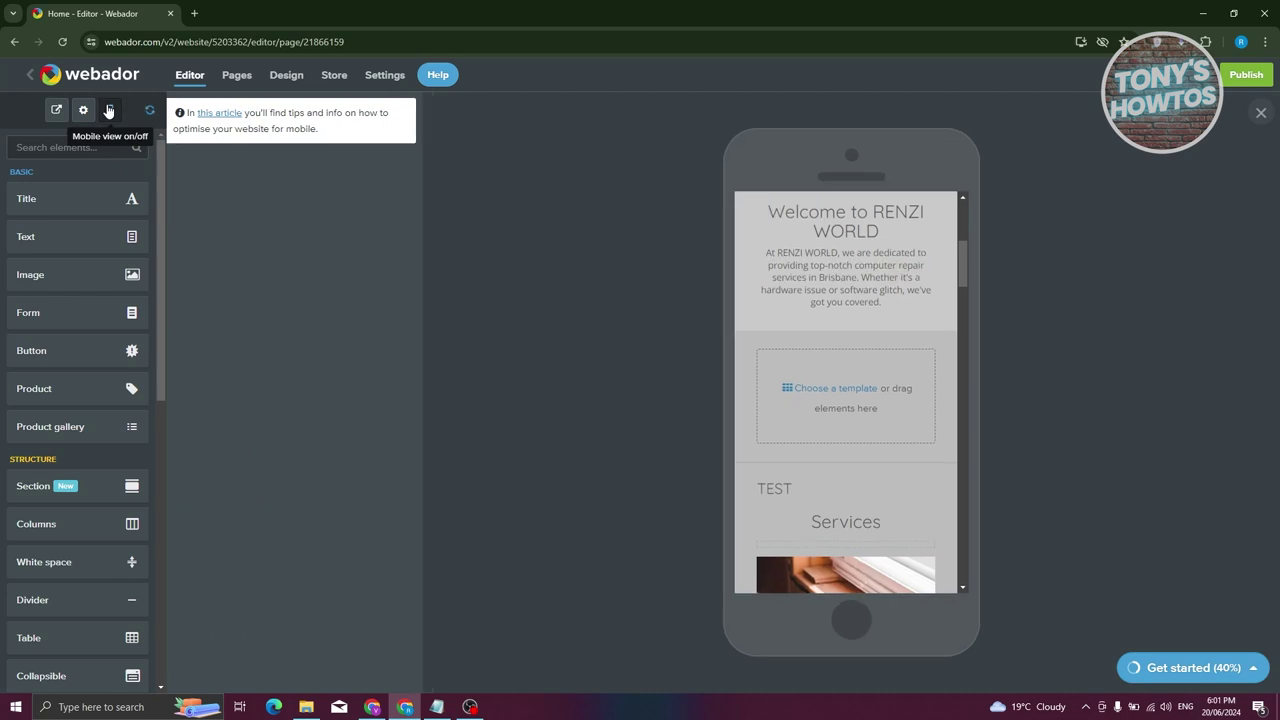
{"action": "left_click", "coordinate": [110, 108]}
Open and cancel the hero banner settings, then view the Pages list
{"action": "scroll", "coordinate": [408, 575], "scroll_direction": "up", "scroll_amount": 3}
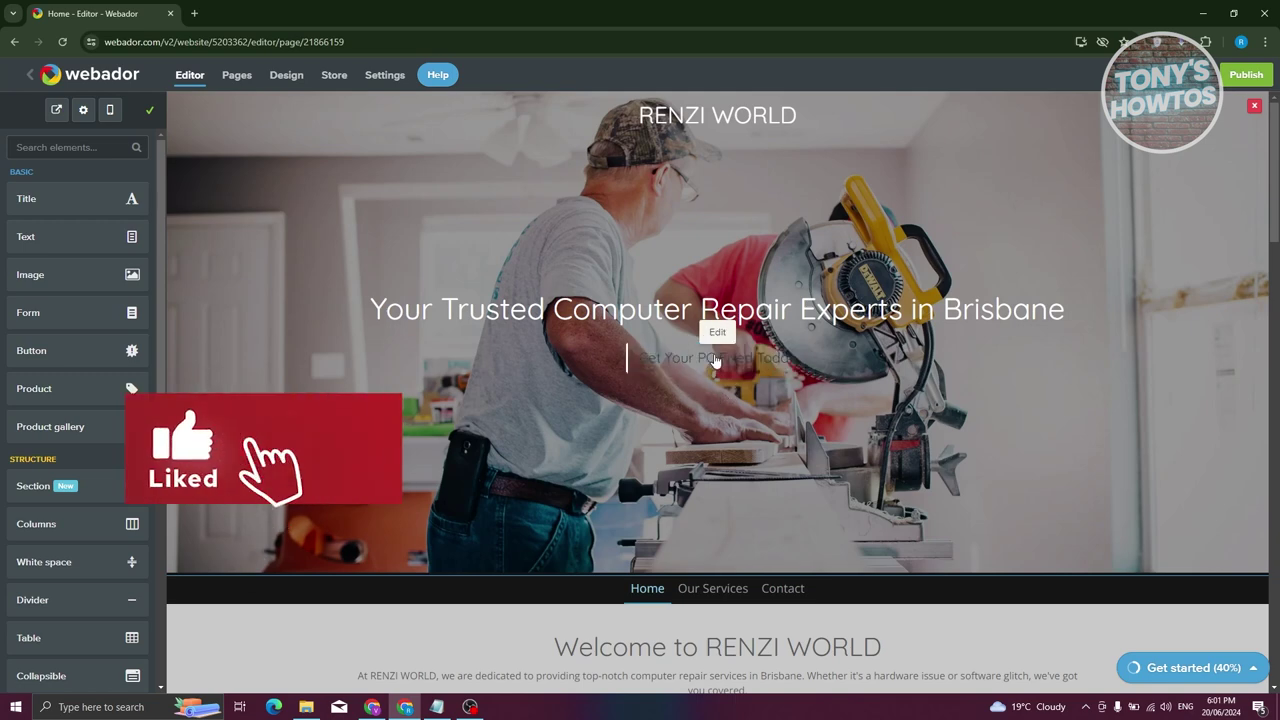
{"action": "left_click", "coordinate": [718, 333]}
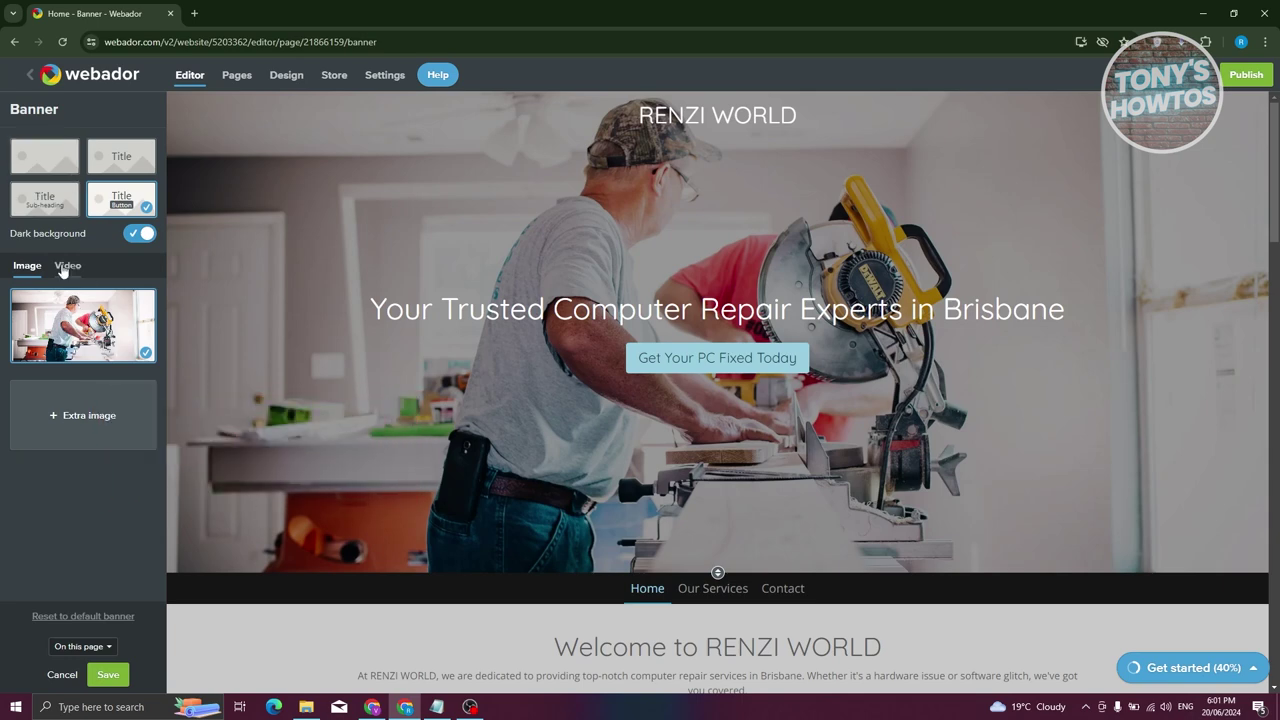
{"action": "left_click", "coordinate": [60, 674]}
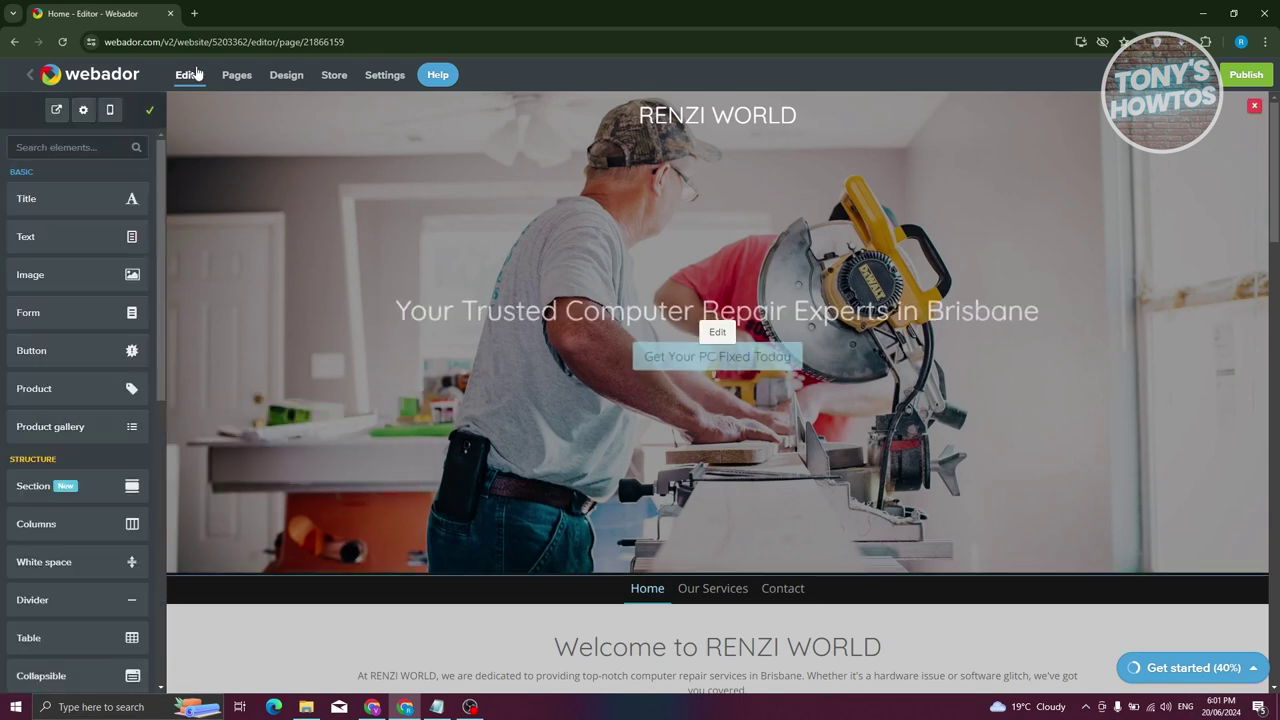
{"action": "left_click", "coordinate": [237, 75]}
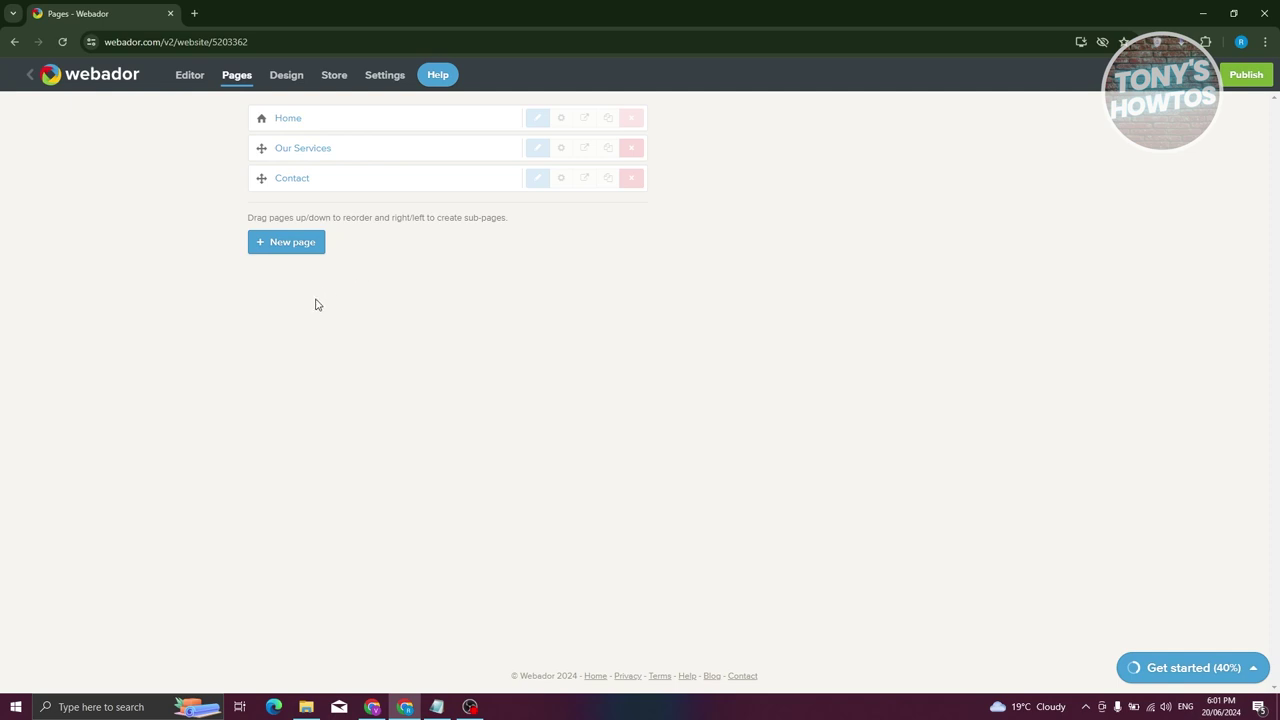
Cancel adding a new page, then drag Our Services under Home to make it a sub-page
{"action": "left_click", "coordinate": [289, 252]}
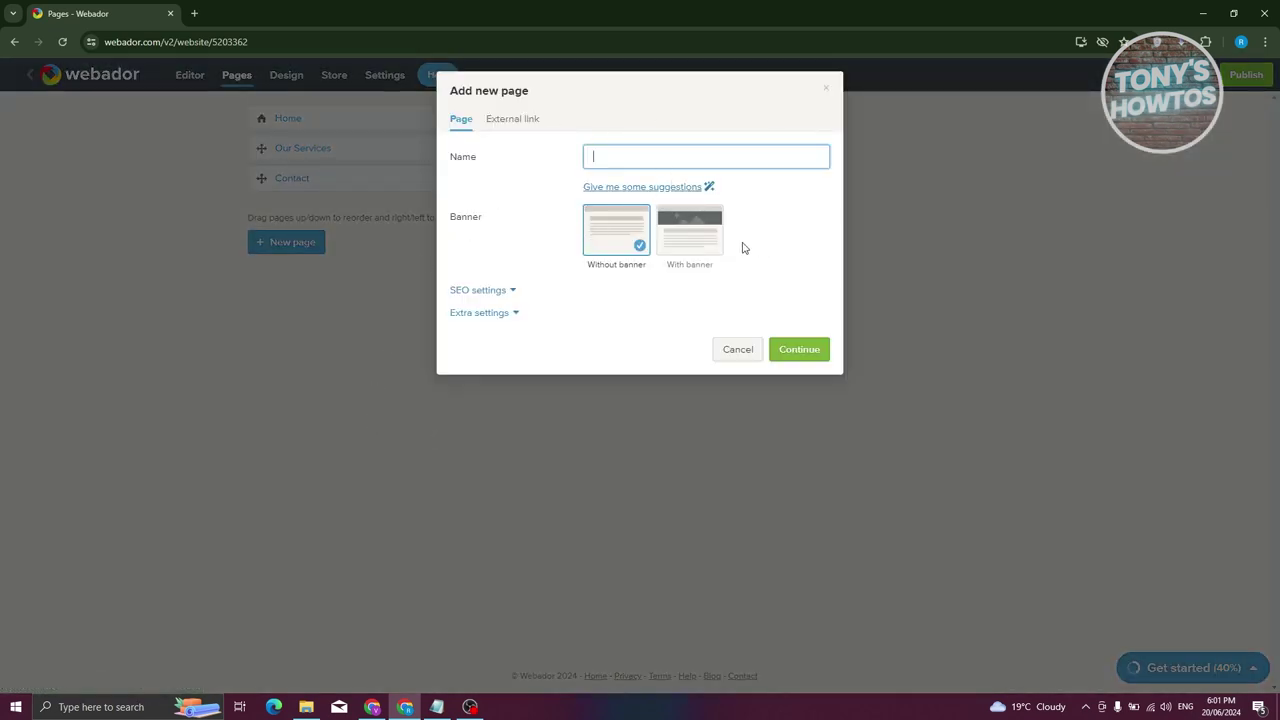
{"action": "left_click", "coordinate": [745, 350]}
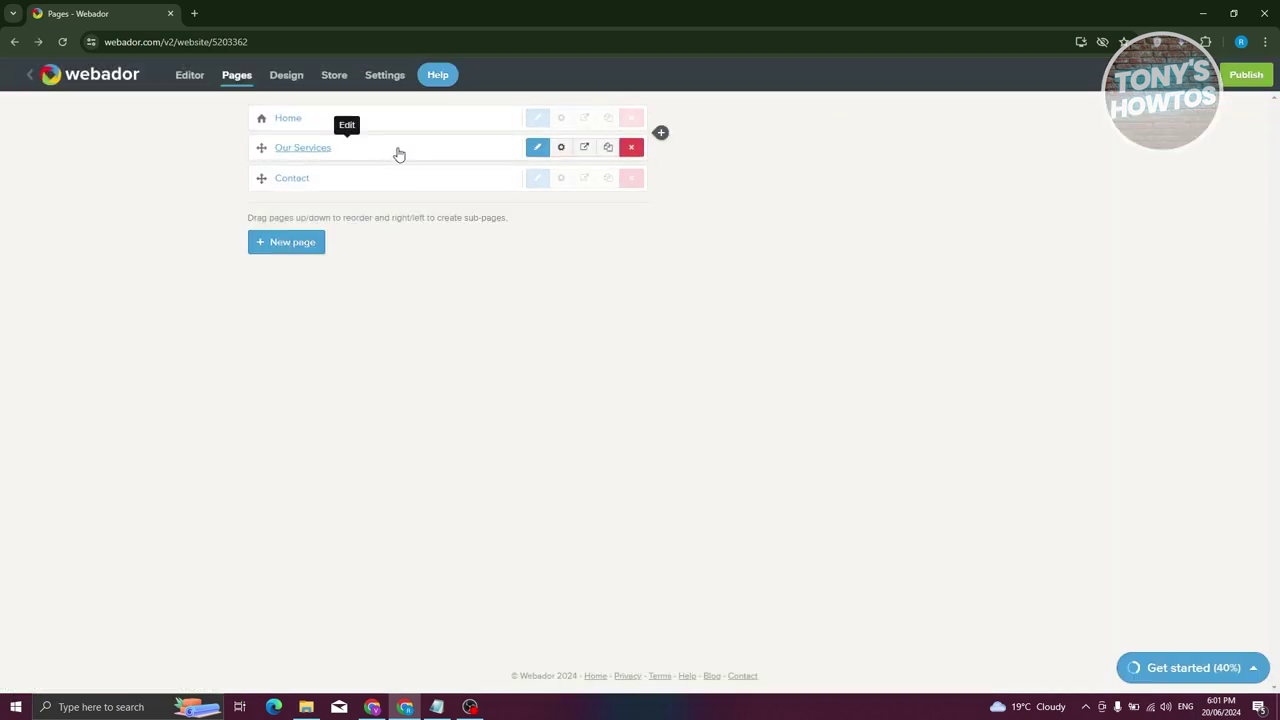
{"action": "left_click_drag", "start_coordinate": [376, 150], "coordinate": [410, 149]}
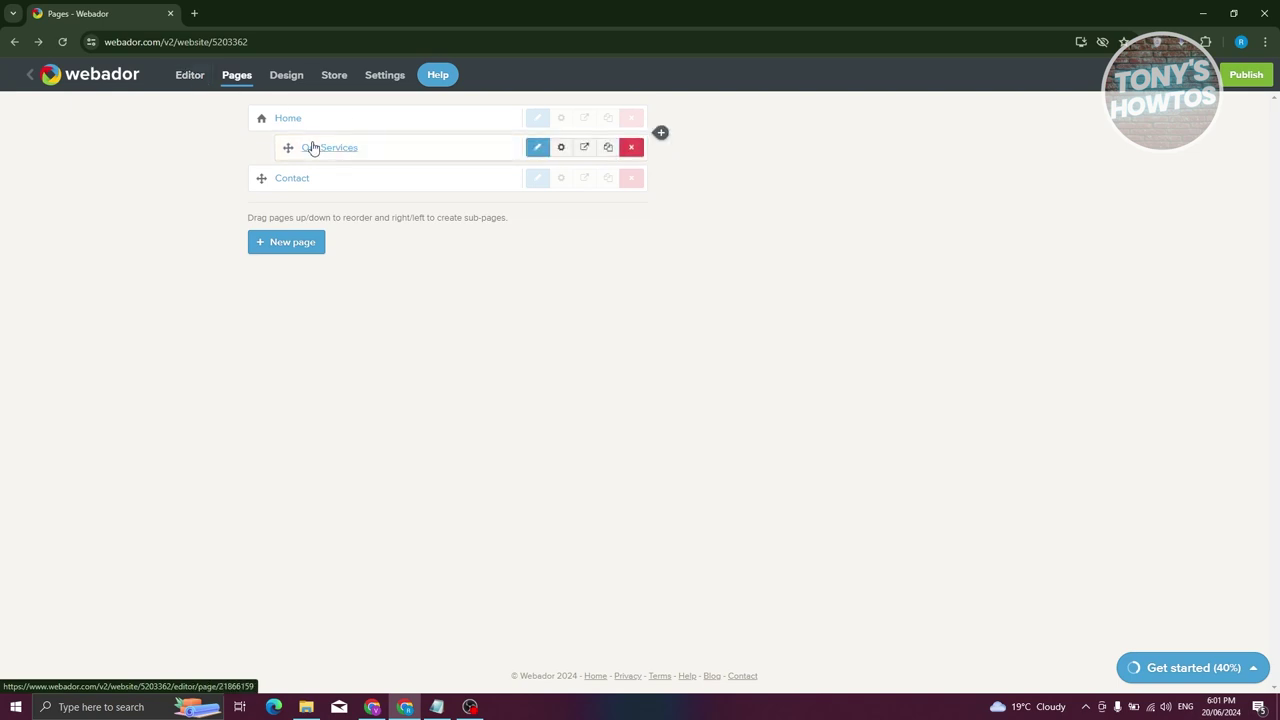
Go back to the Home page editor, then return to the Pages list
{"action": "left_click", "coordinate": [190, 78]}
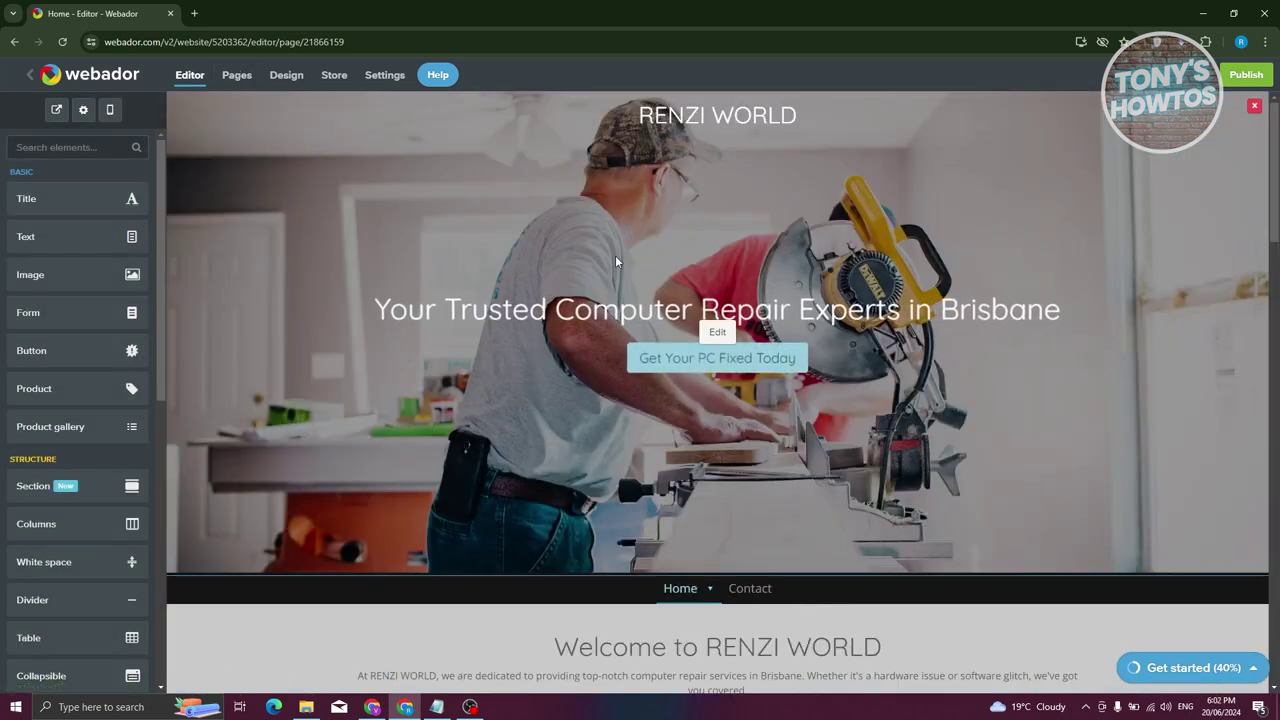
{"action": "scroll", "coordinate": [609, 255], "scroll_direction": "down", "scroll_amount": 4}
{"action": "mouse_move", "coordinate": [710, 197]}
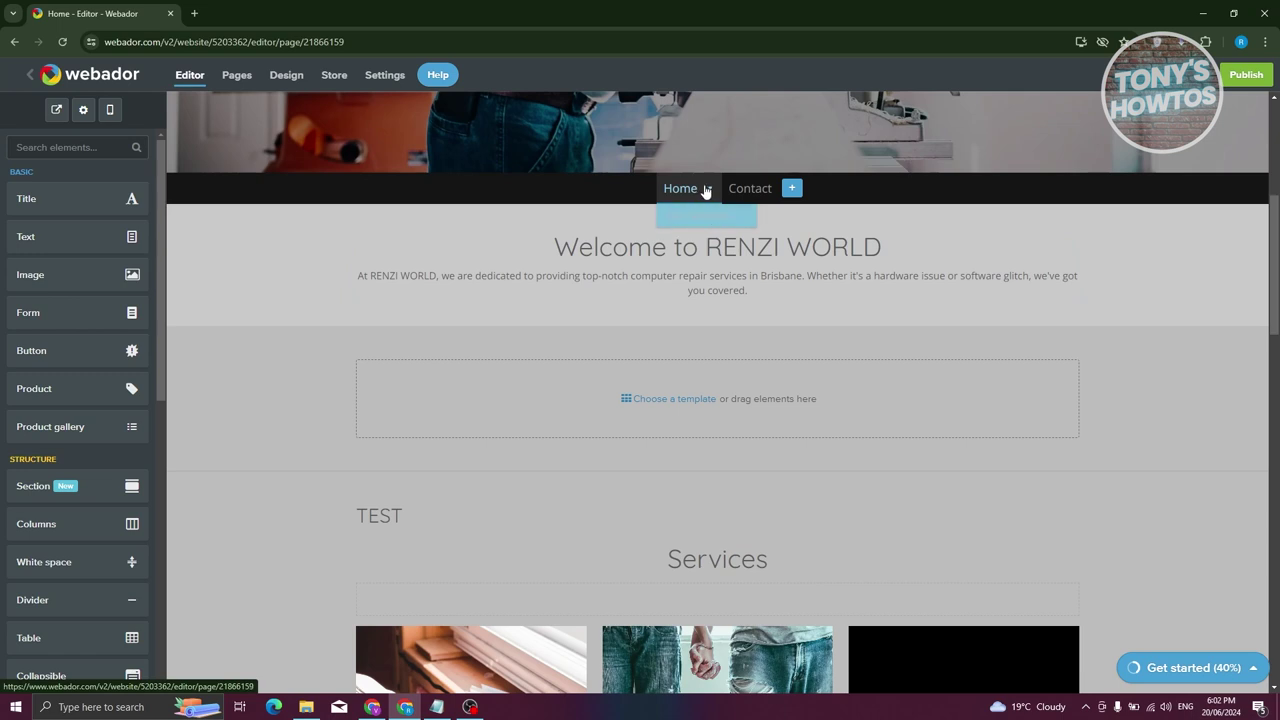
{"action": "left_click", "coordinate": [246, 78]}
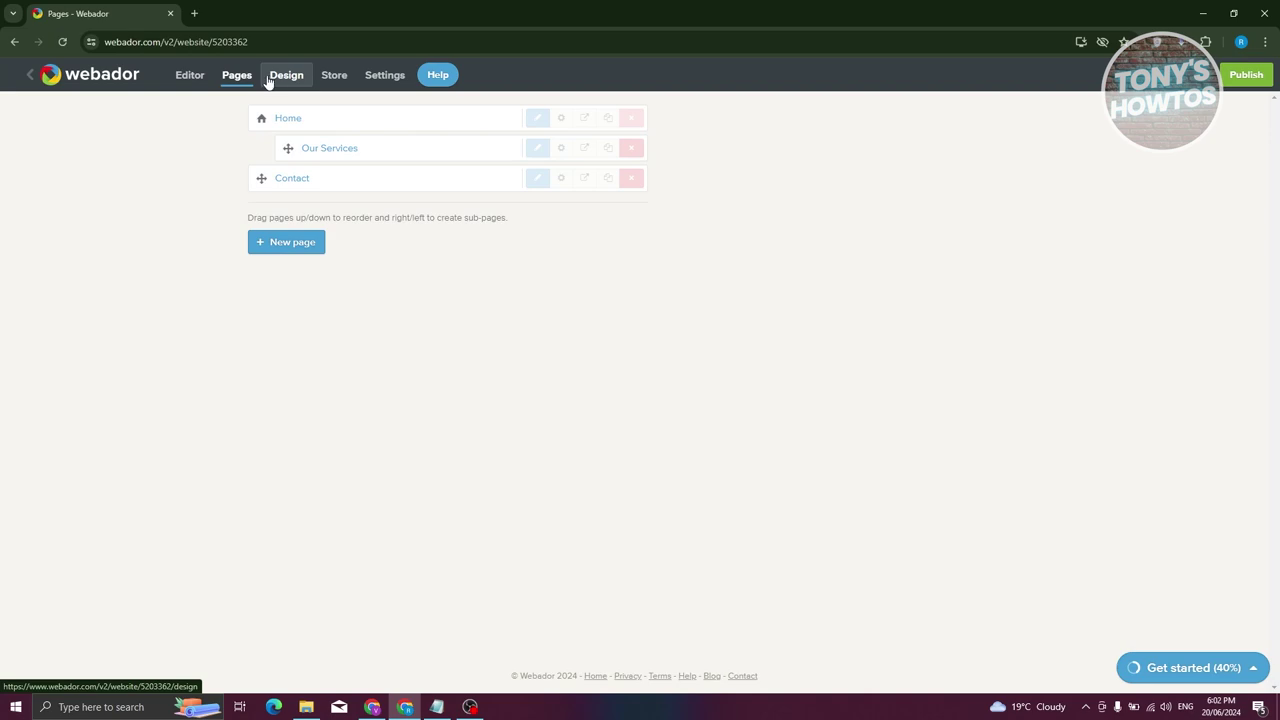
Browse the site's Design settings, then switch to the Store overview
{"action": "left_click", "coordinate": [268, 80]}
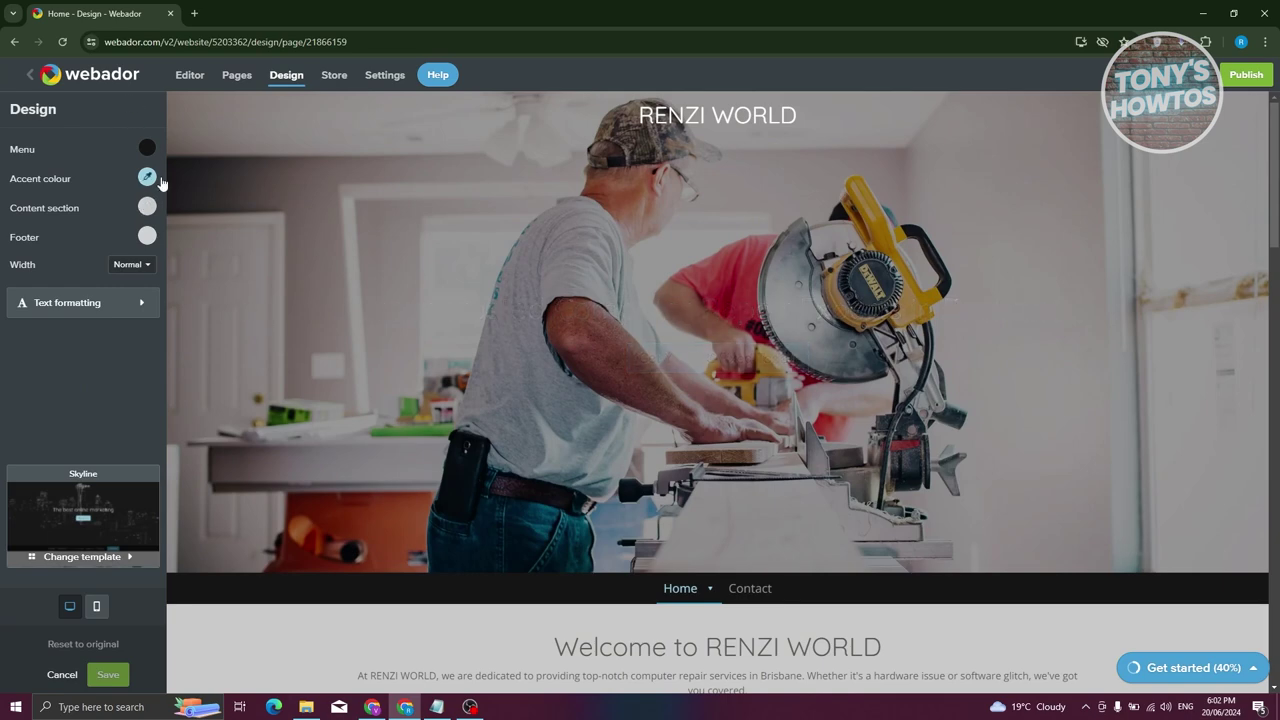
{"action": "scroll", "coordinate": [300, 450], "scroll_direction": "down", "scroll_amount": 1}
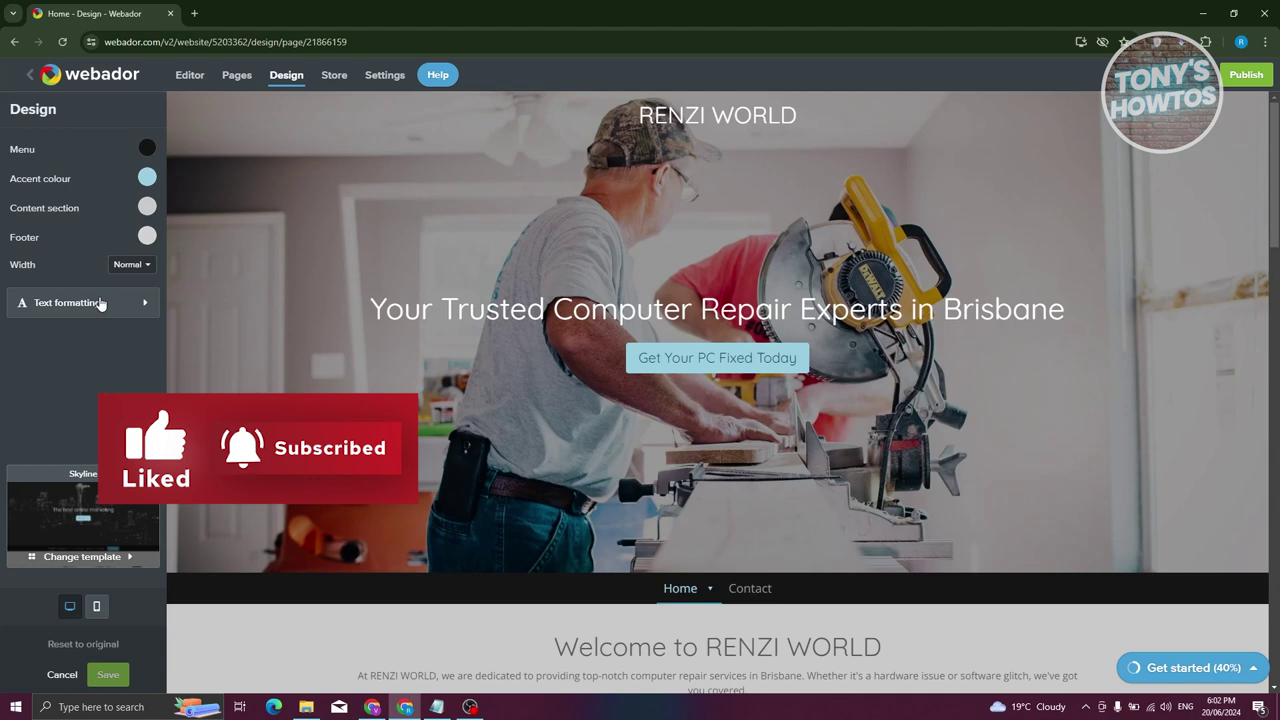
{"action": "left_click", "coordinate": [334, 76]}
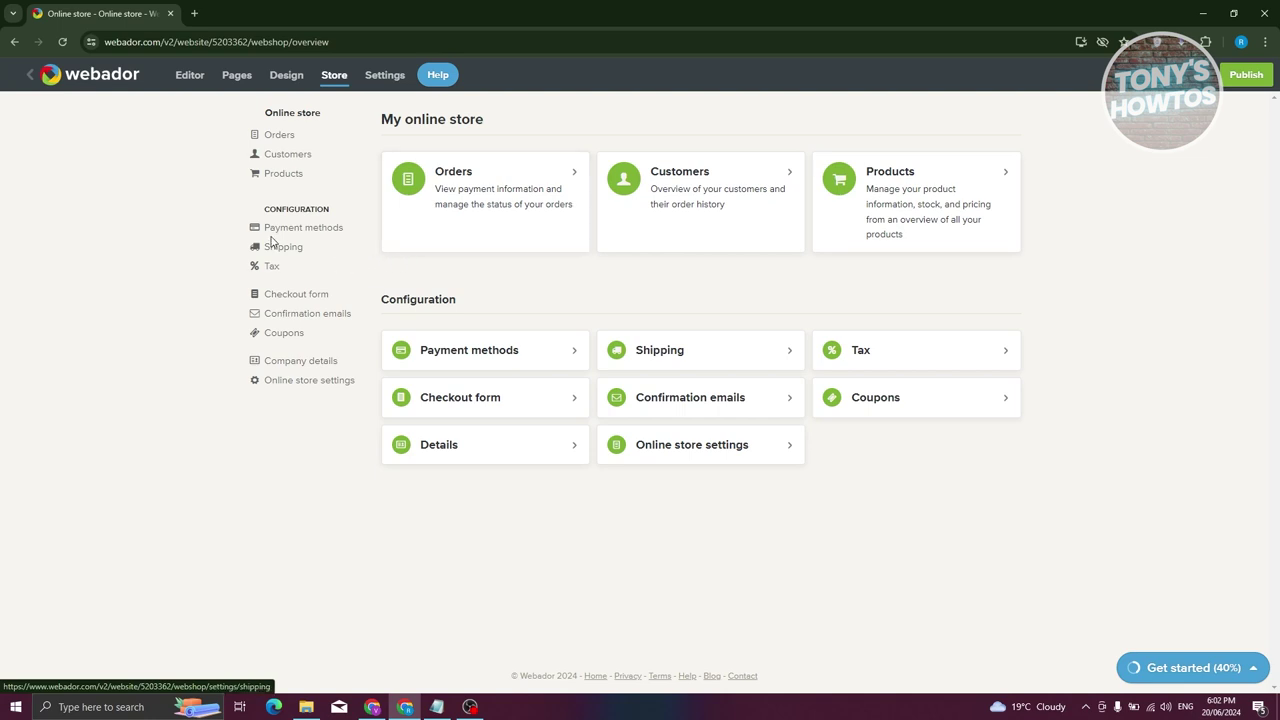
Review the store's Orders, Customers, Products, Payment methods, Shipping and Checkout form pages, then go to Settings
{"action": "left_click", "coordinate": [285, 139]}
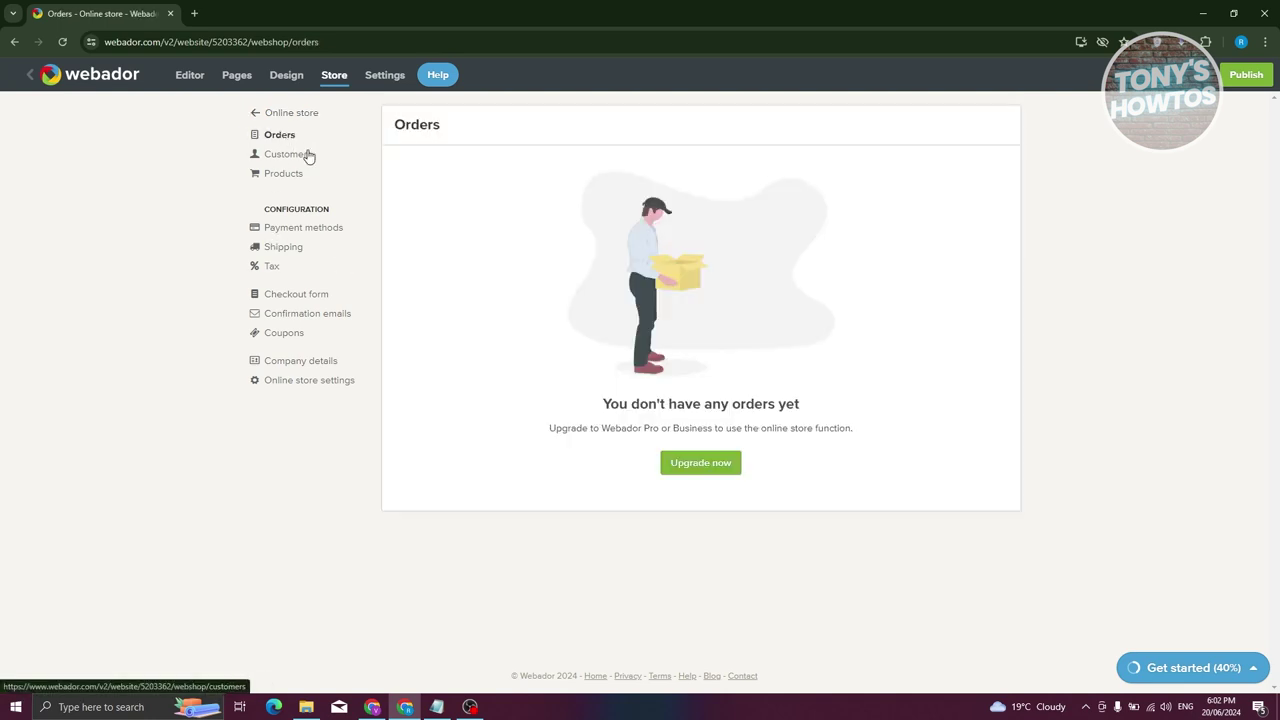
{"action": "left_click", "coordinate": [295, 155]}
{"action": "left_click", "coordinate": [290, 176]}
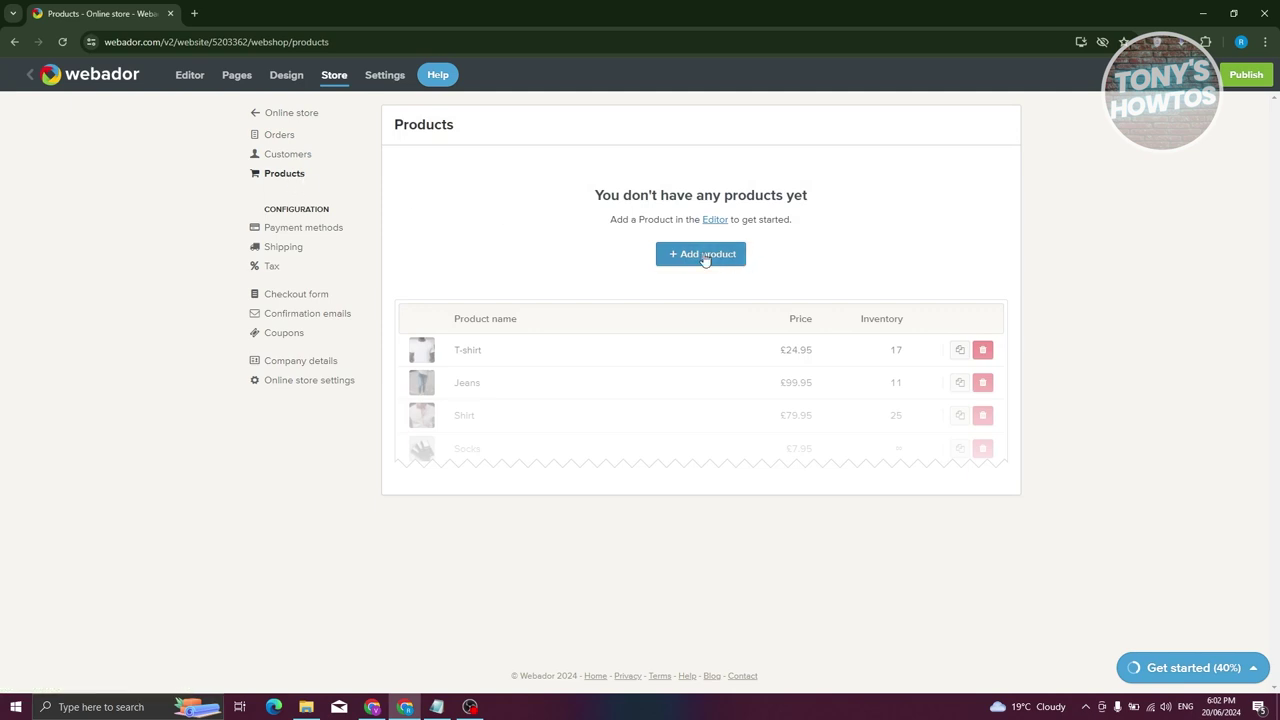
{"action": "left_click", "coordinate": [312, 228]}
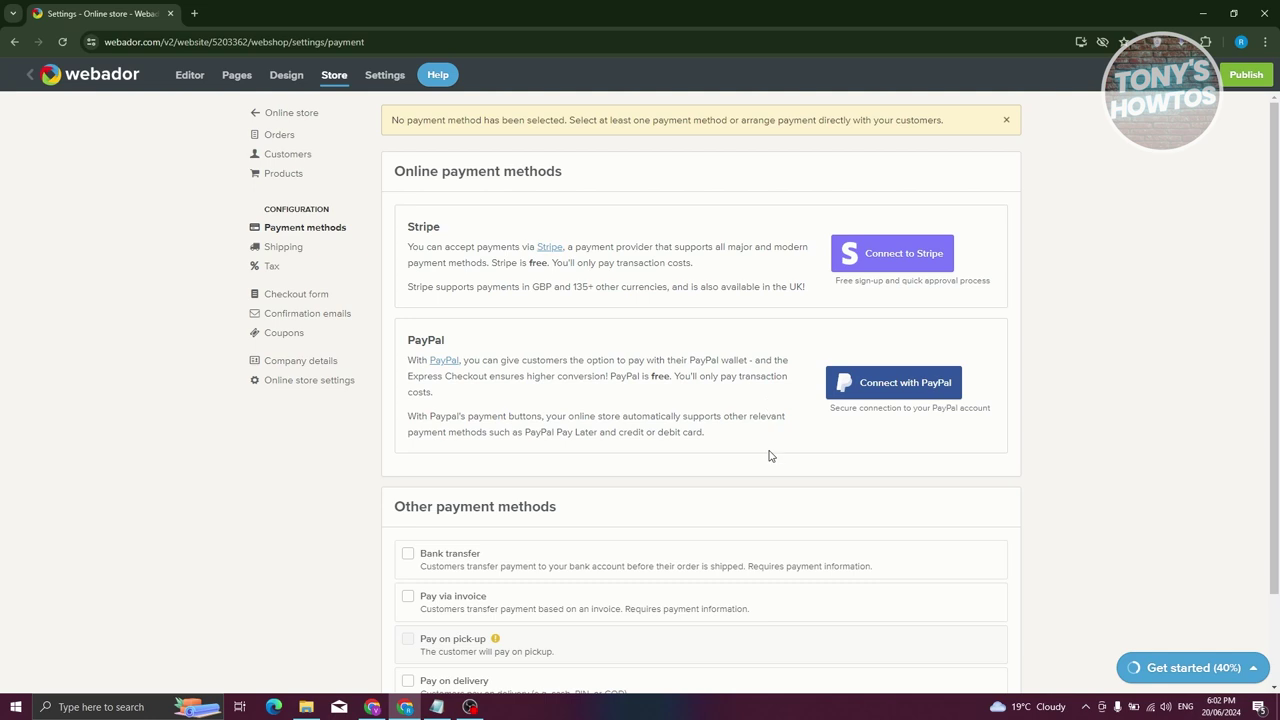
{"action": "scroll", "coordinate": [870, 645], "scroll_direction": "down", "scroll_amount": 2}
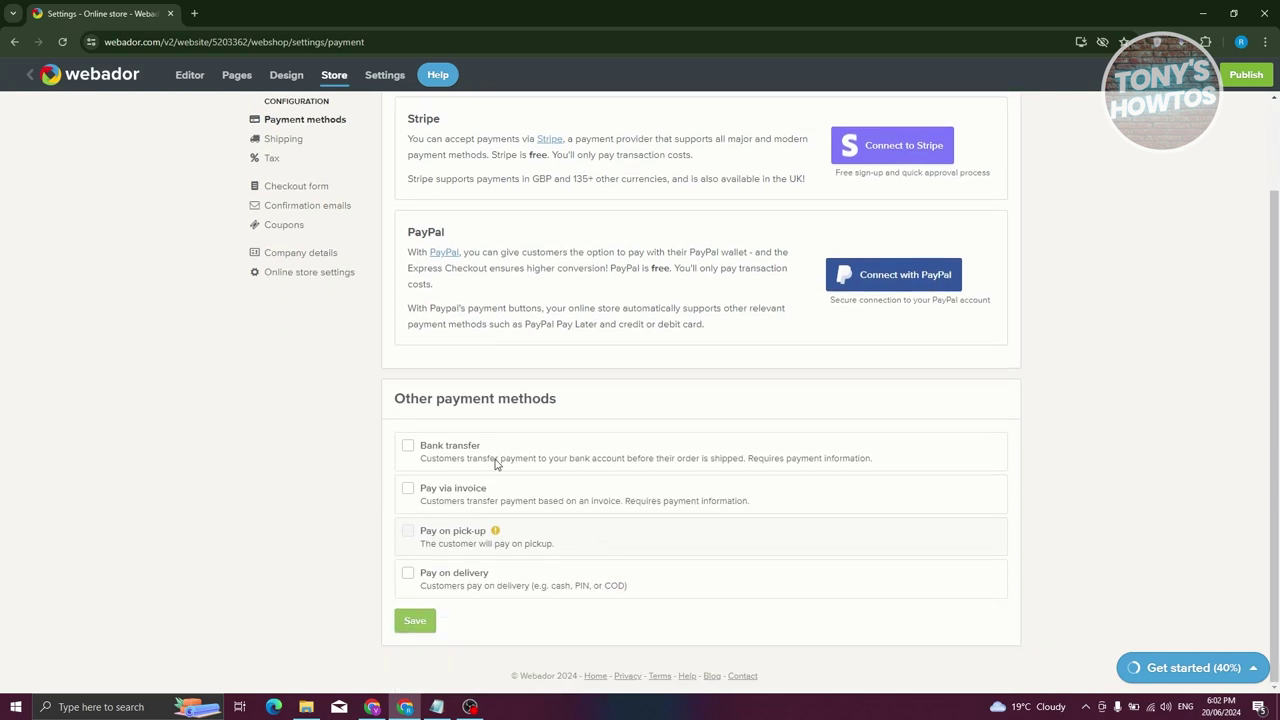
{"action": "scroll", "coordinate": [230, 371], "scroll_direction": "up", "scroll_amount": 2}
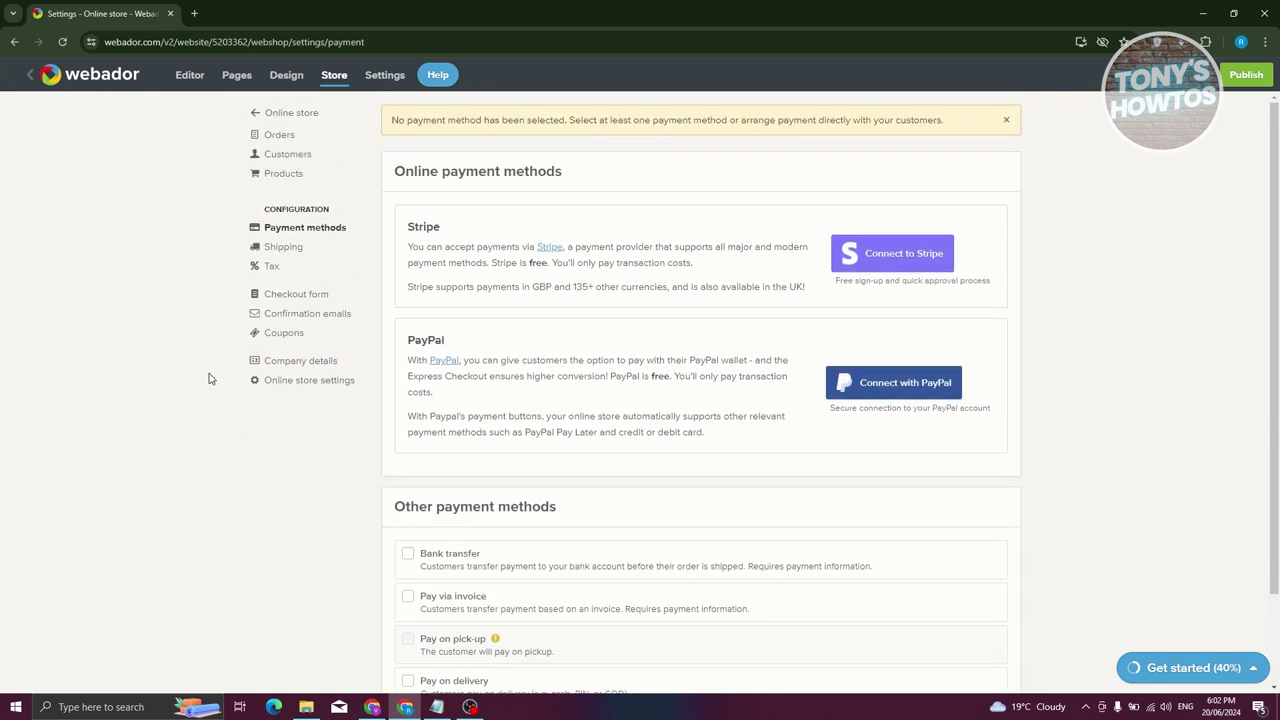
{"action": "left_click", "coordinate": [286, 250]}
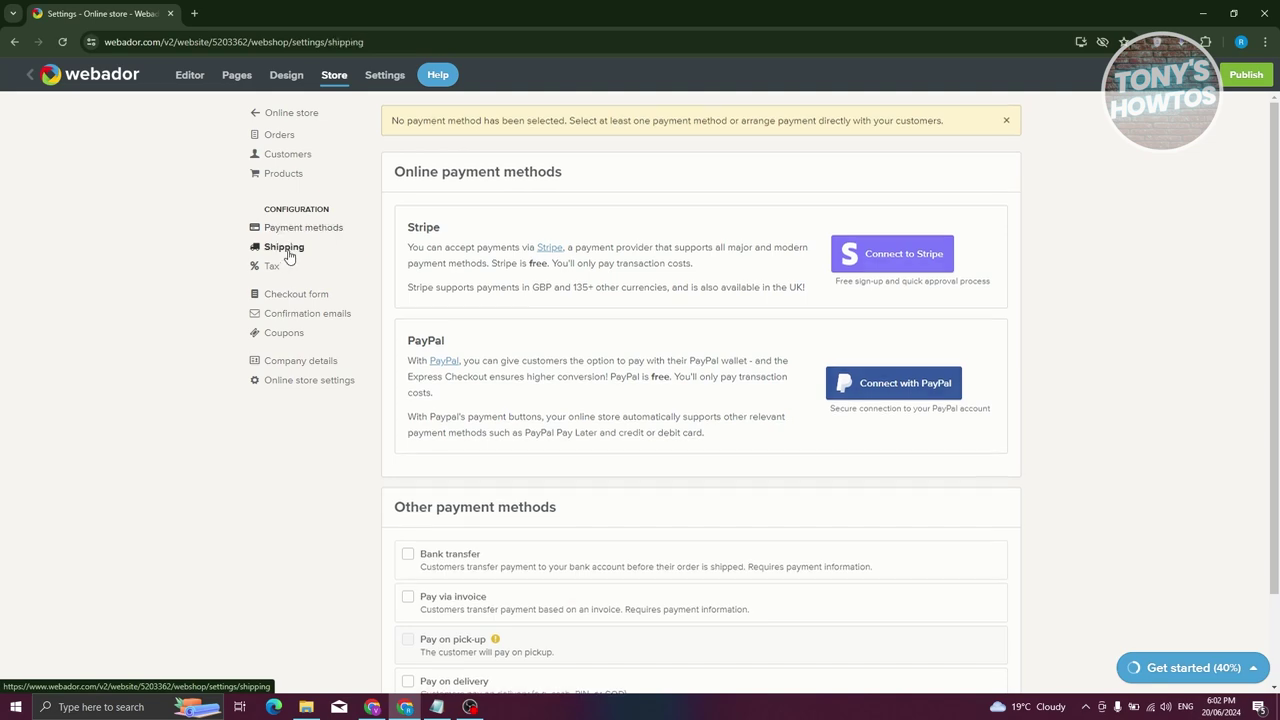
{"action": "left_click", "coordinate": [290, 293]}
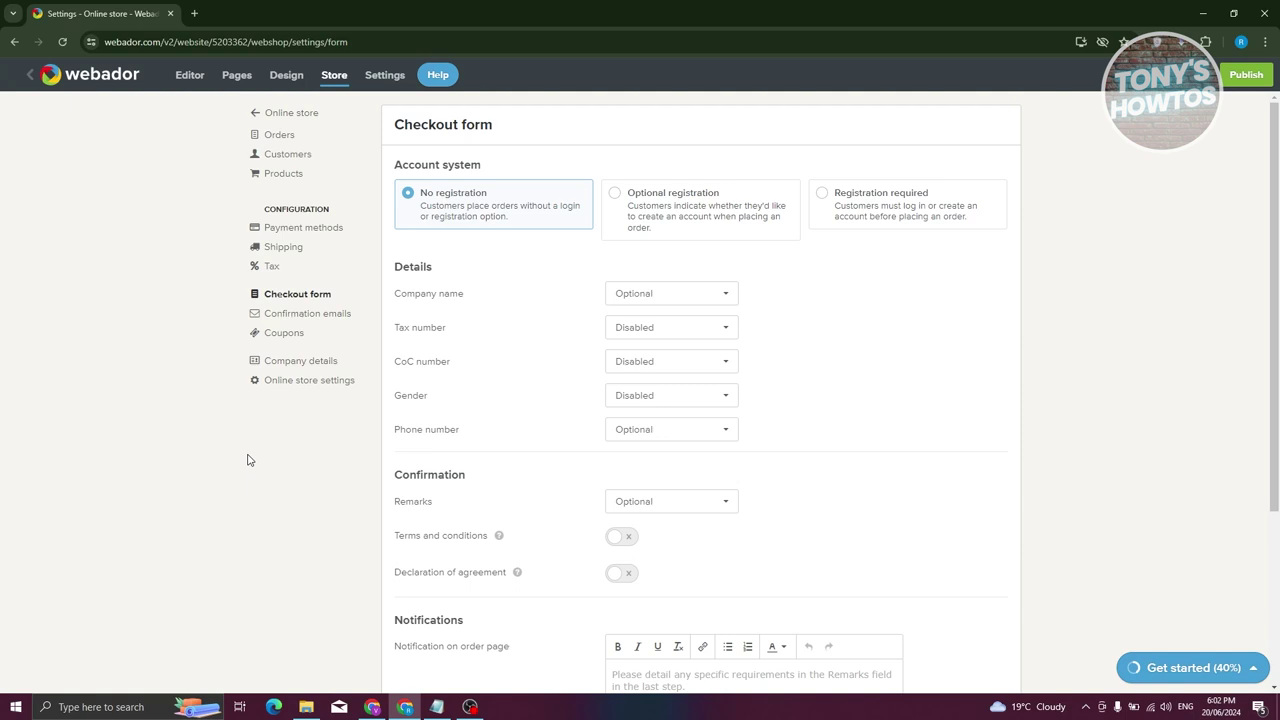
{"action": "left_click", "coordinate": [383, 79]}
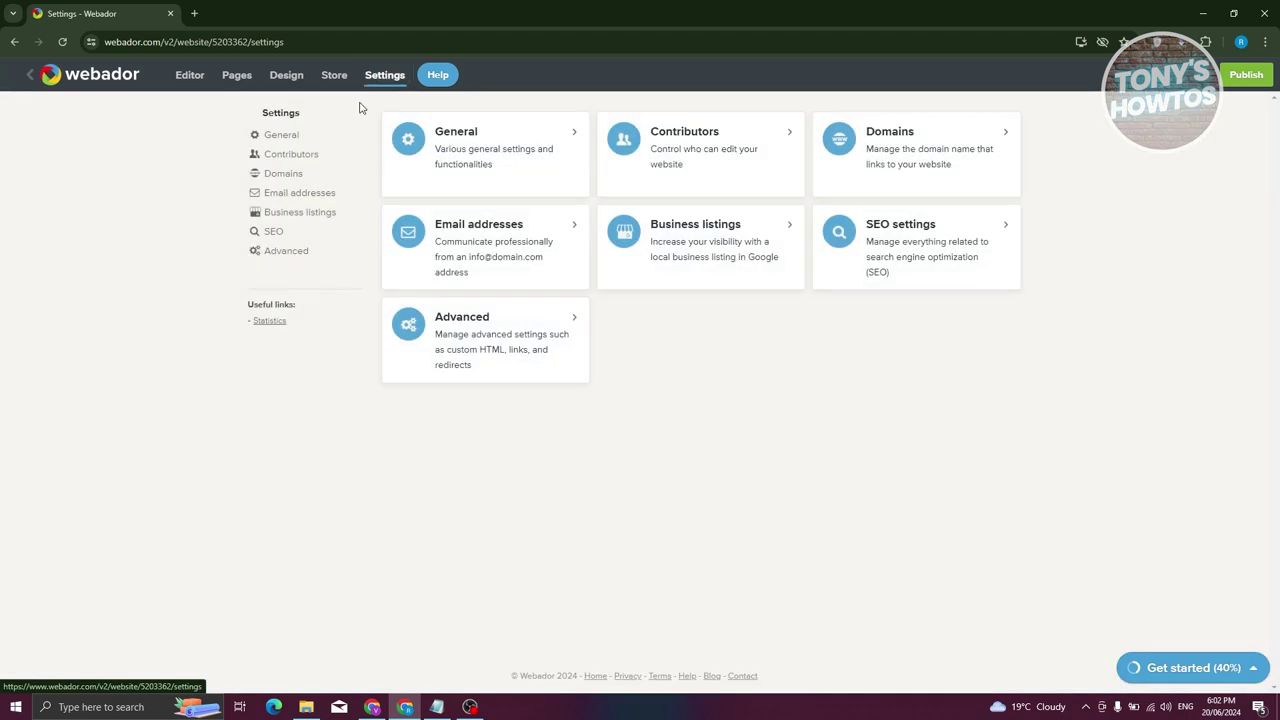
Look through the Domains, Contributors, General, Business listings, SEO and Advanced settings
{"action": "left_click", "coordinate": [281, 175]}
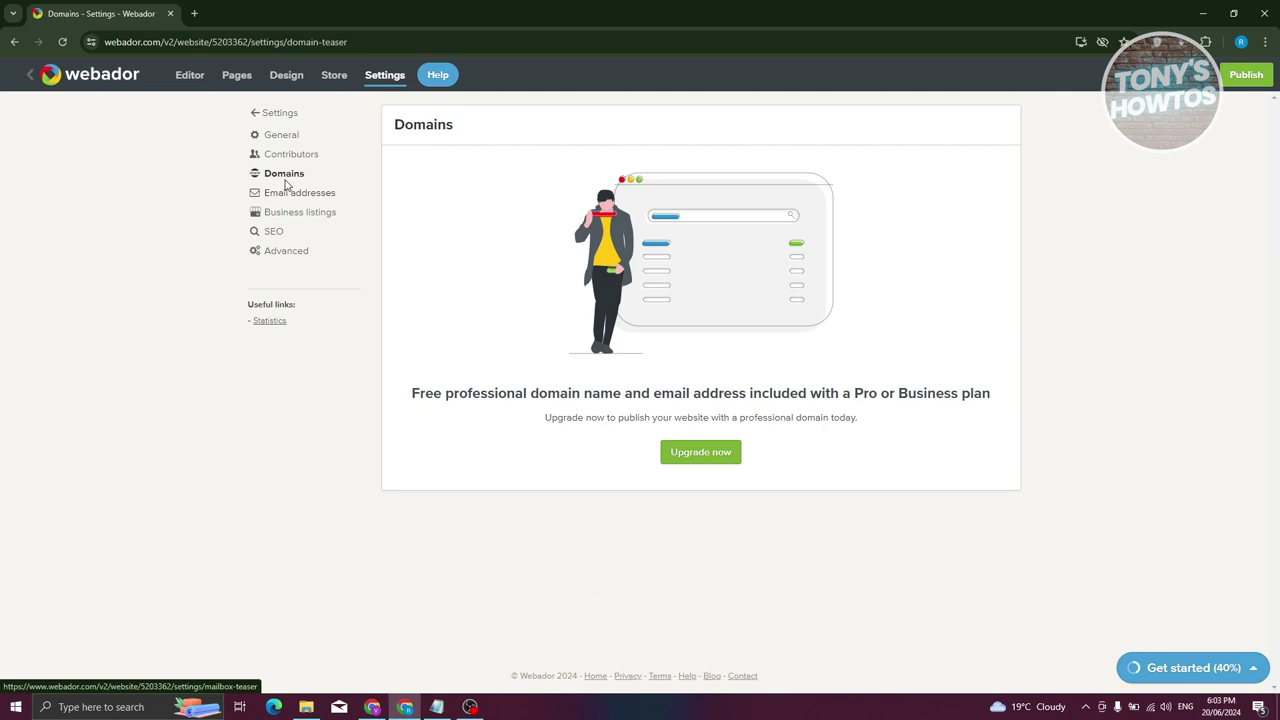
{"action": "left_click", "coordinate": [288, 158]}
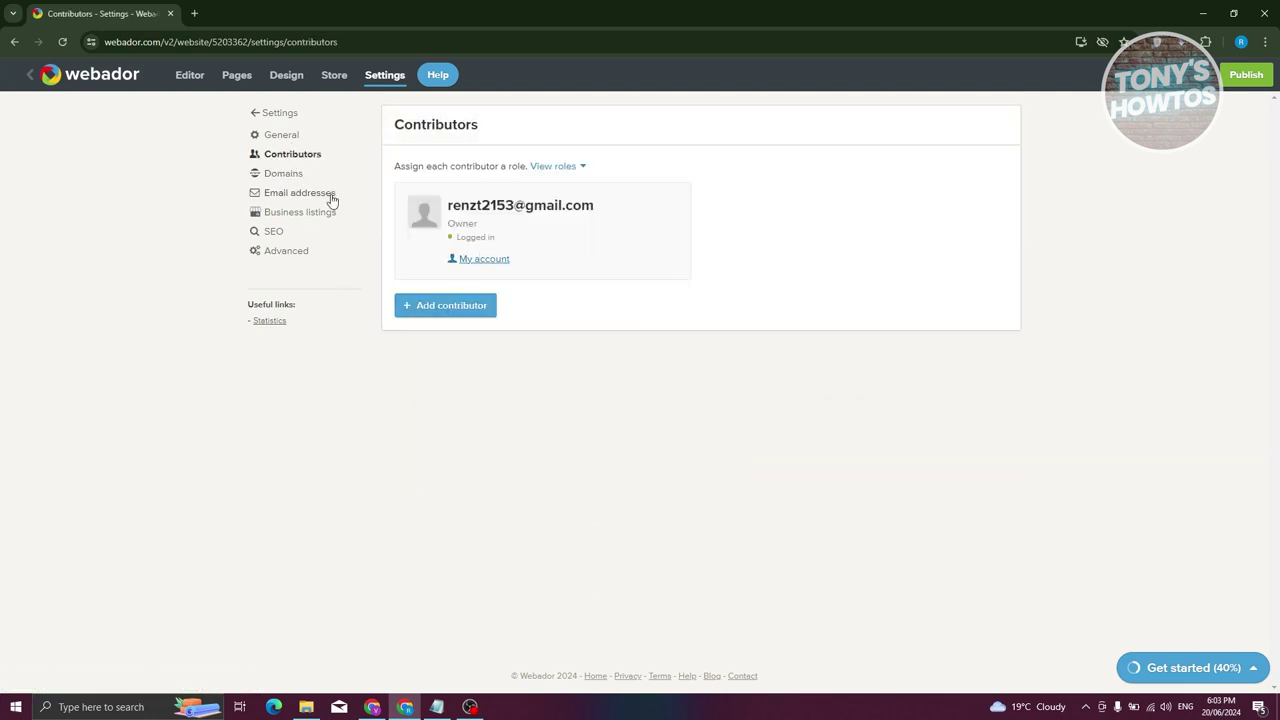
{"action": "left_click", "coordinate": [286, 135]}
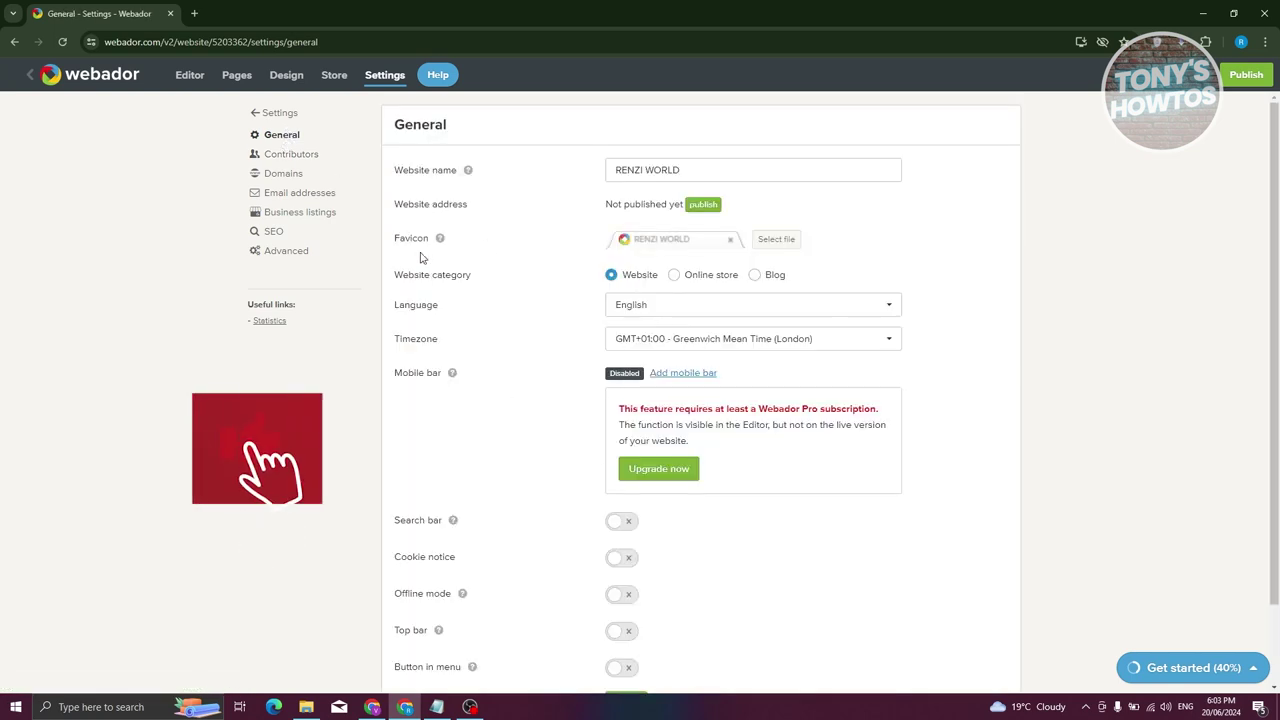
{"action": "left_click", "coordinate": [302, 215]}
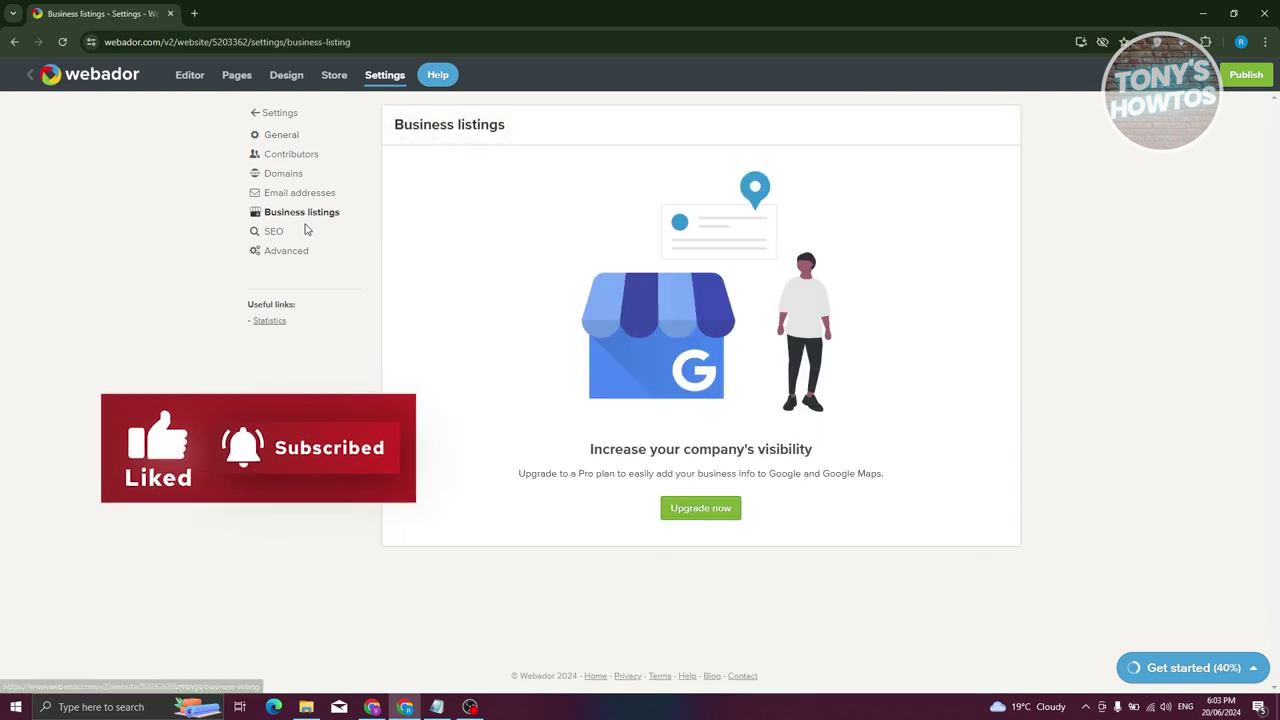
{"action": "left_click", "coordinate": [278, 234]}
{"action": "left_click", "coordinate": [286, 251]}
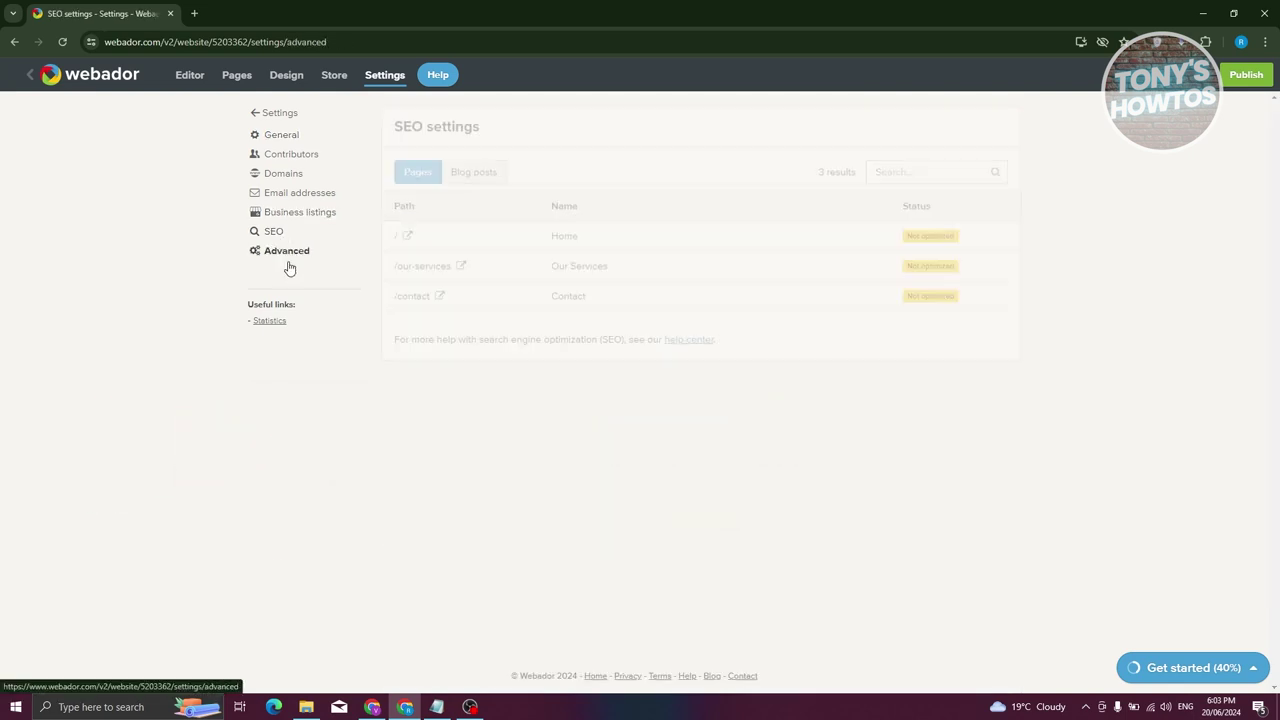
Visit the My Sites dashboard, come back, and return to the Home page editor
{"action": "left_click", "coordinate": [114, 82]}
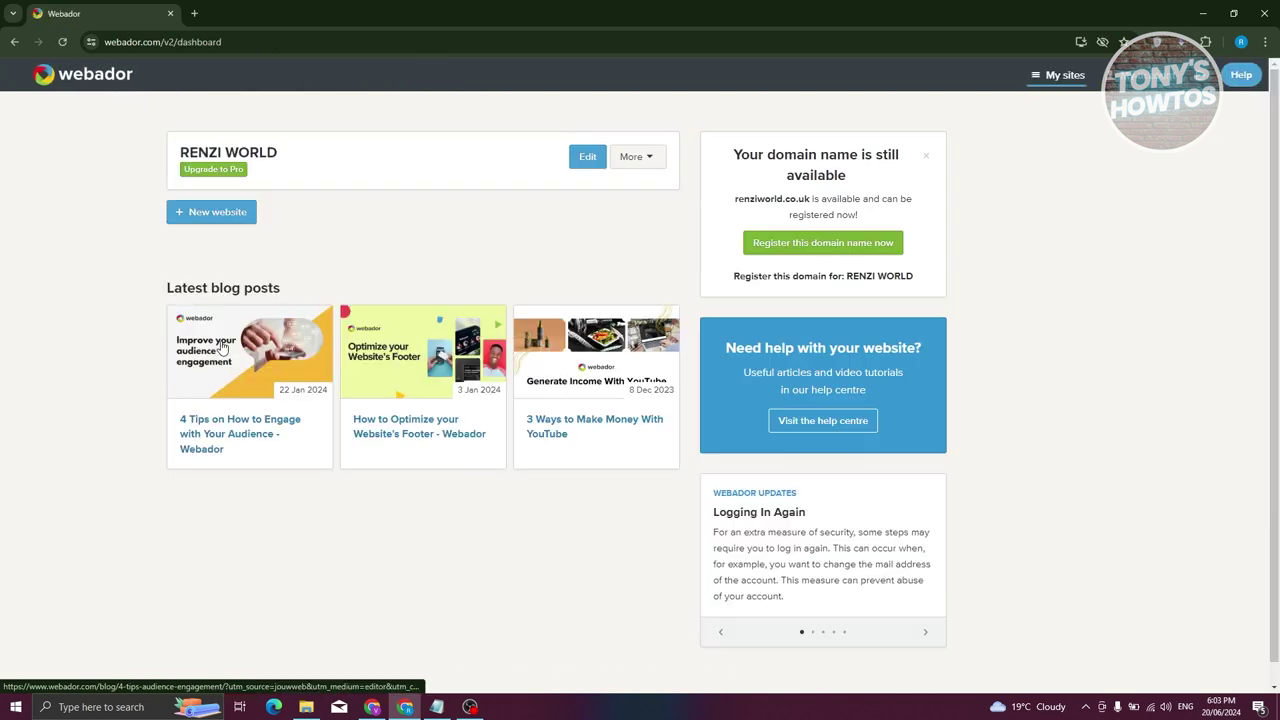
{"action": "left_click", "coordinate": [13, 42]}
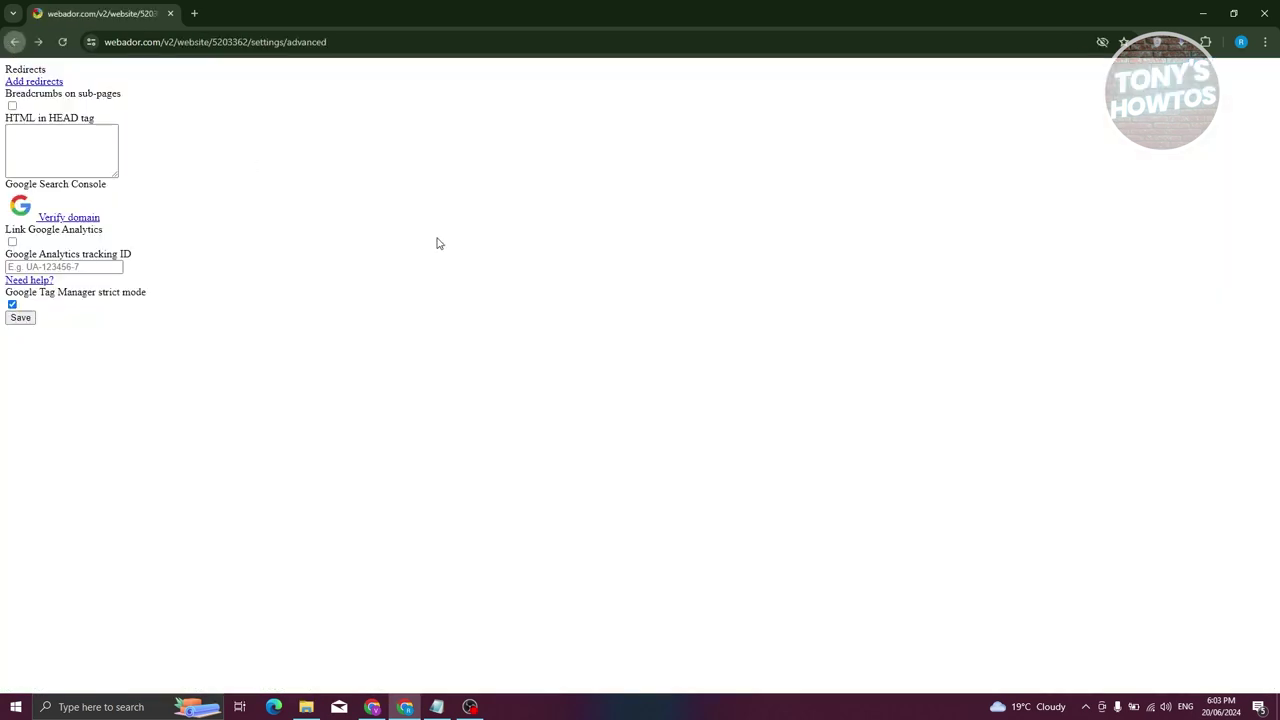
{"action": "left_click", "coordinate": [63, 42]}
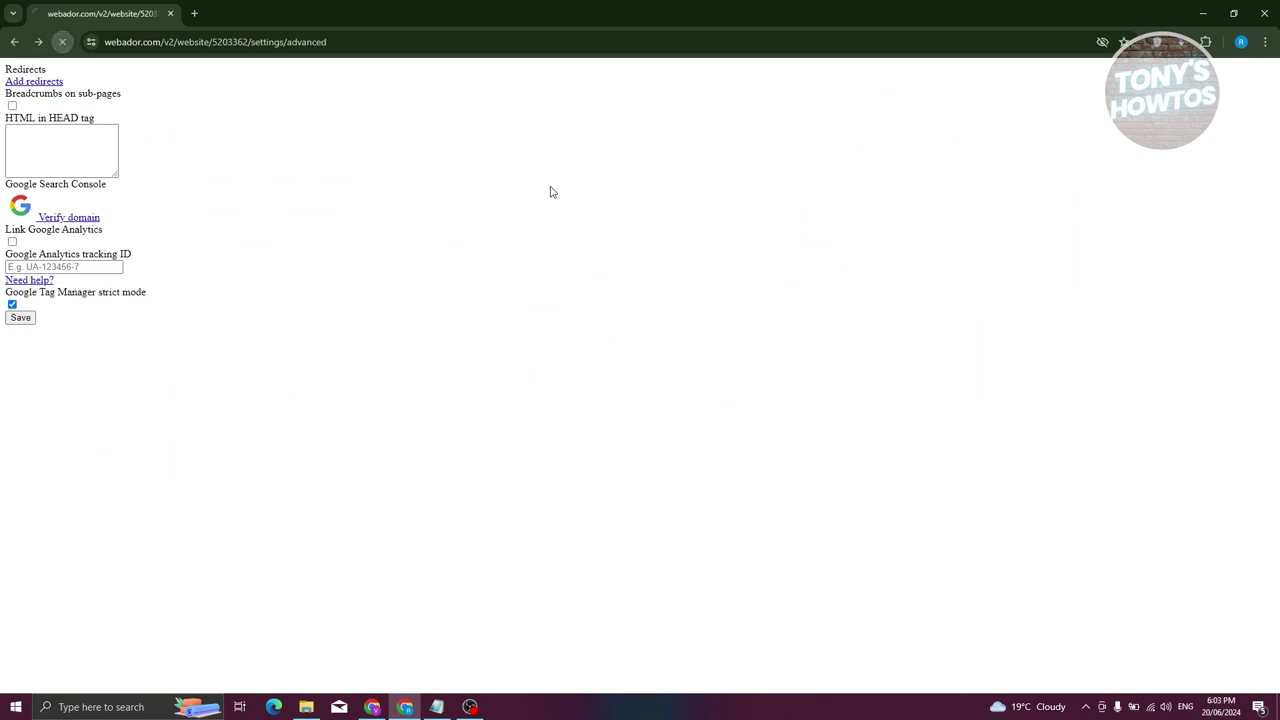
{"action": "left_click", "coordinate": [230, 84]}
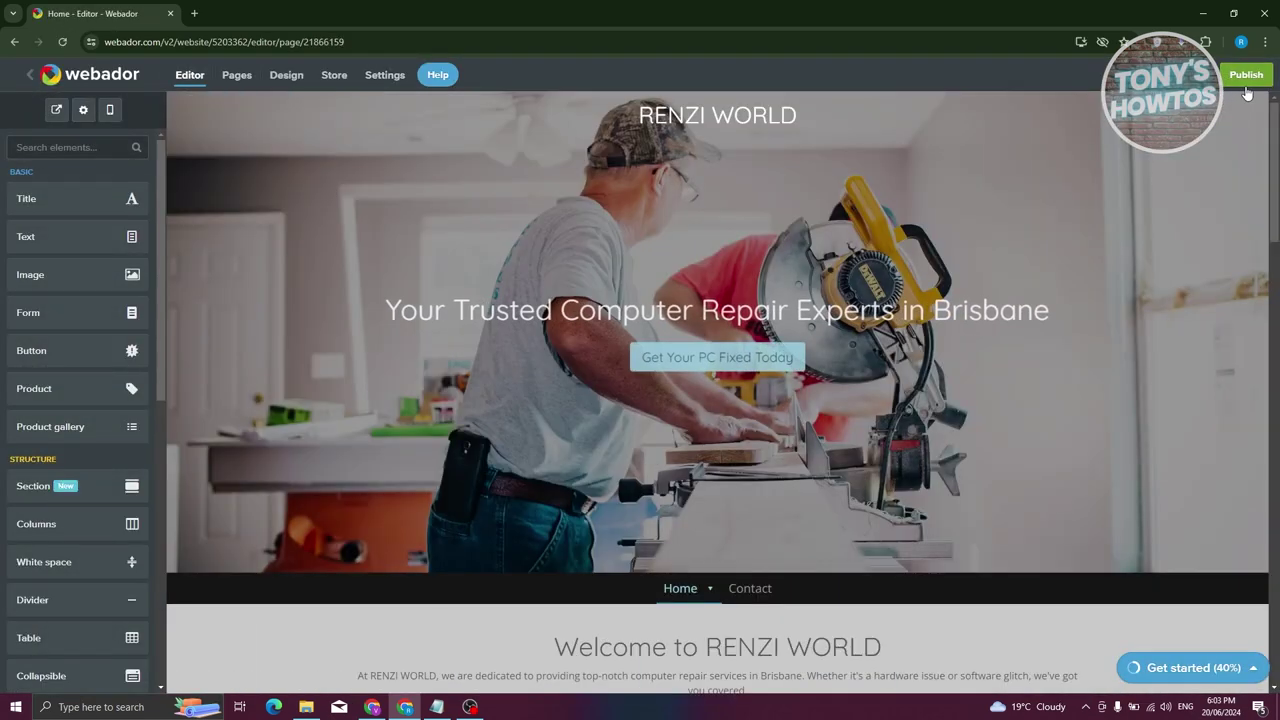
Try Publish, dismiss the domain registration prompt, and show the Get started (40%) checklist
{"action": "left_click", "coordinate": [1246, 84]}
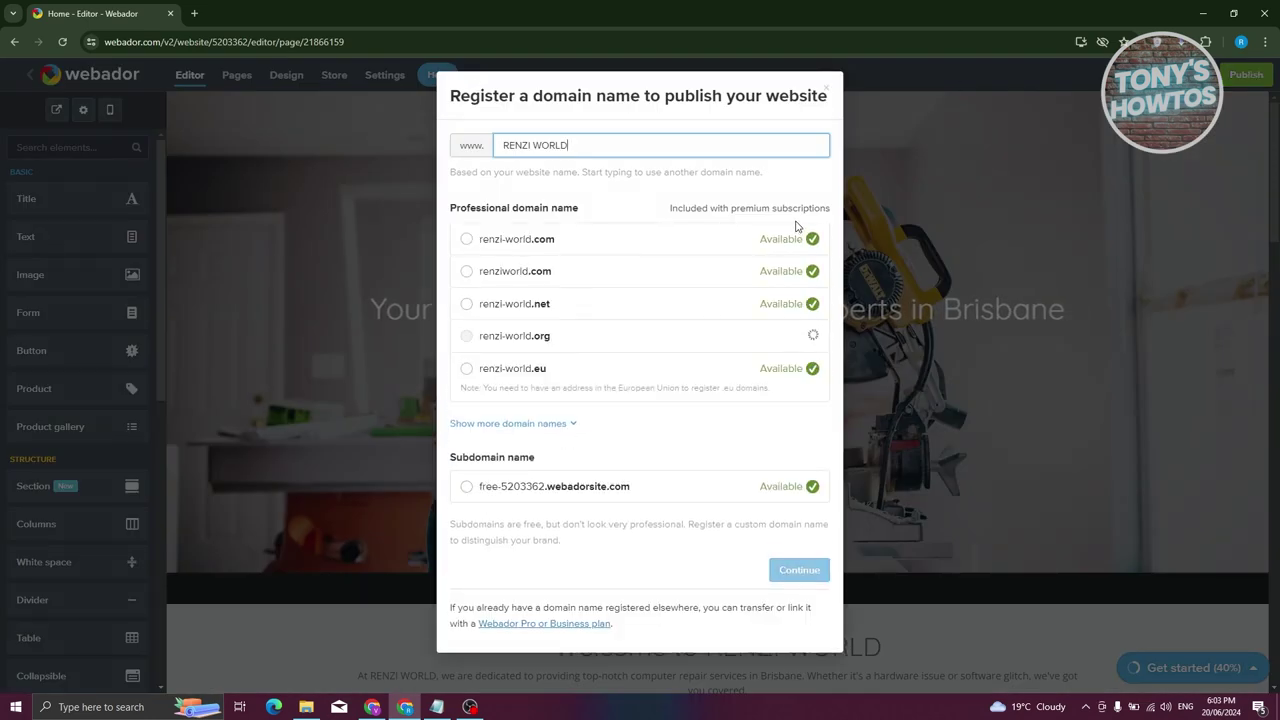
{"action": "left_click", "coordinate": [827, 90]}
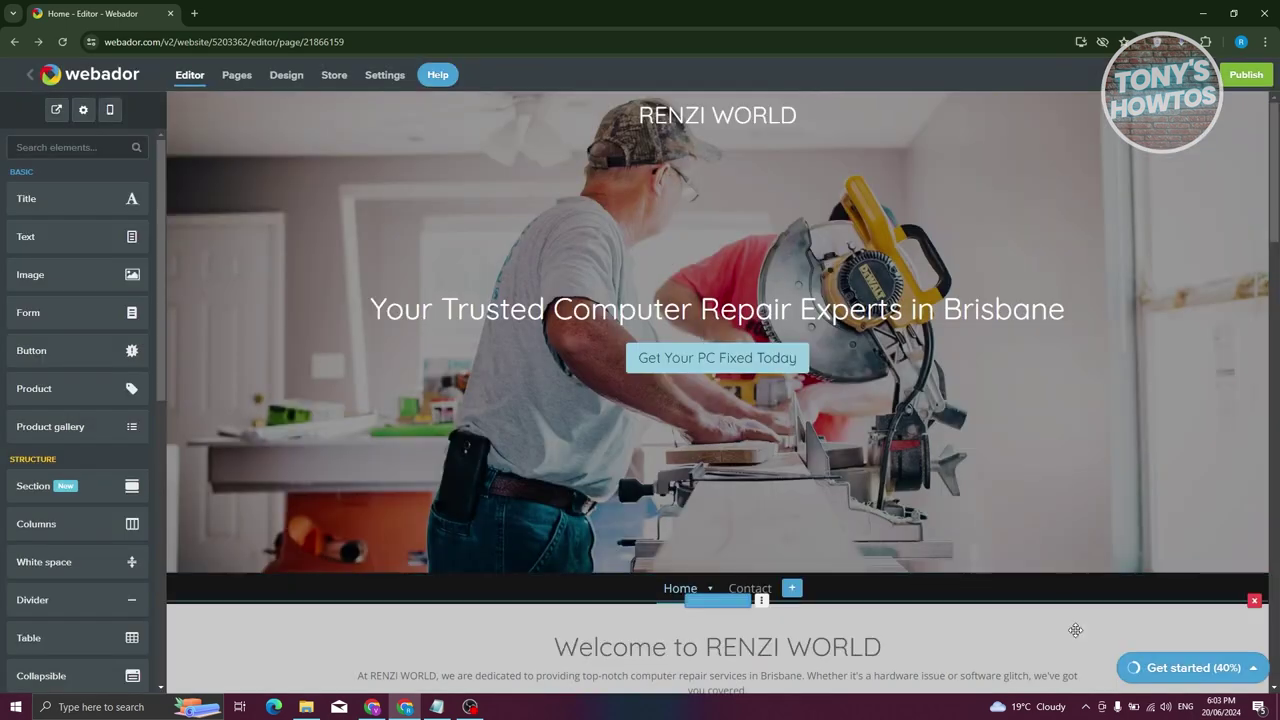
{"action": "left_click", "coordinate": [1228, 674]}
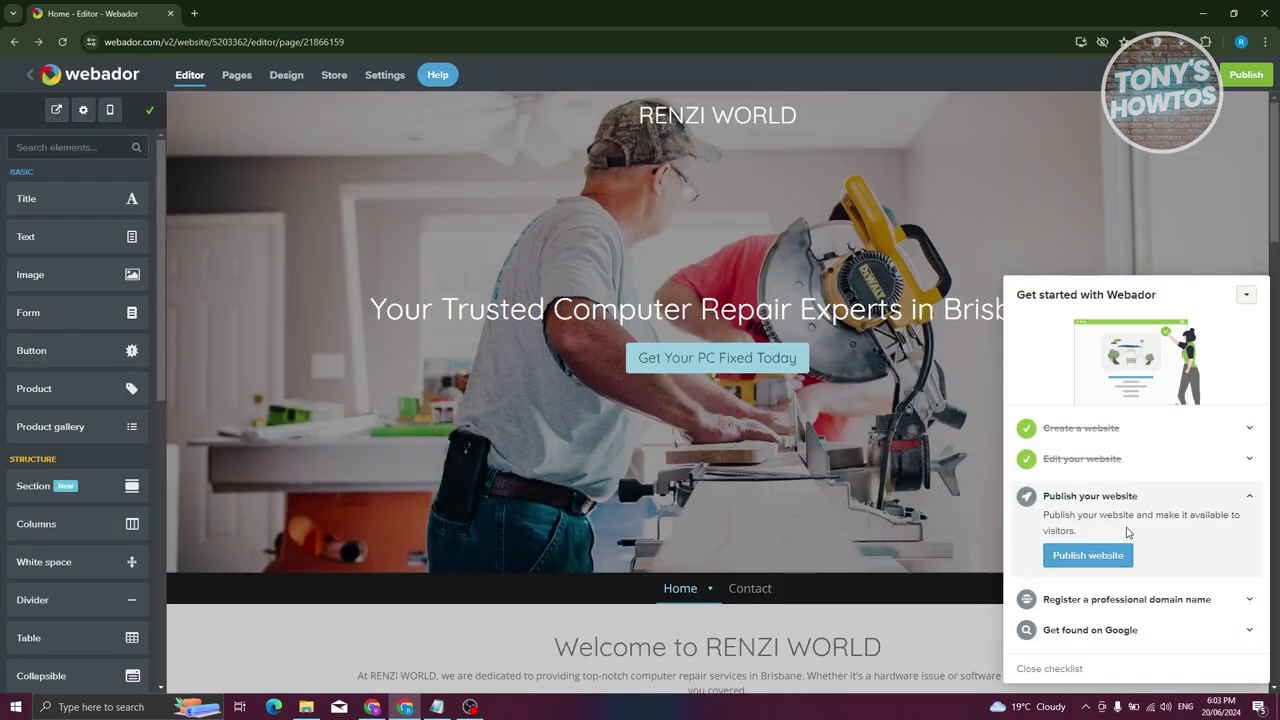